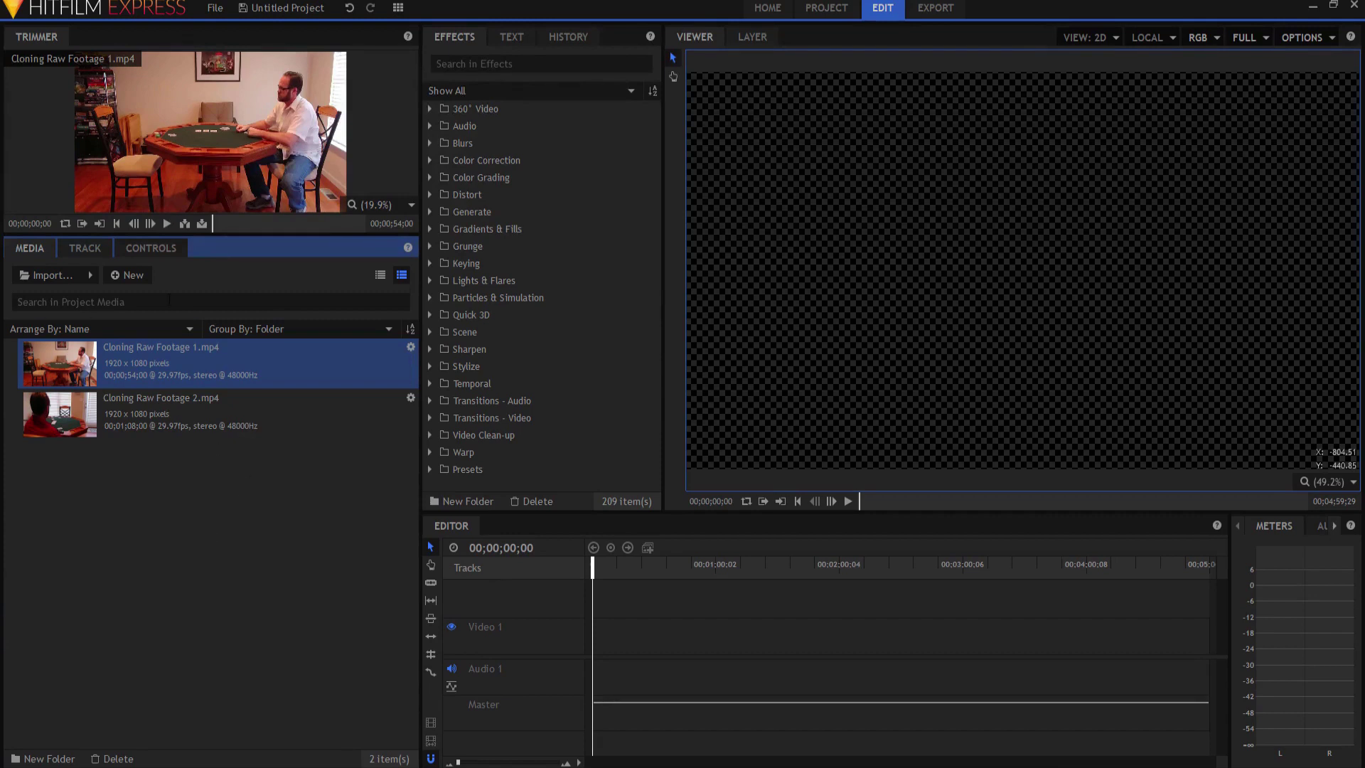
- Create a 1080p Full HD composite shot at 29.97 fps and add Cloning Raw Footage 1.mp4 to its timeline
click(133, 276)
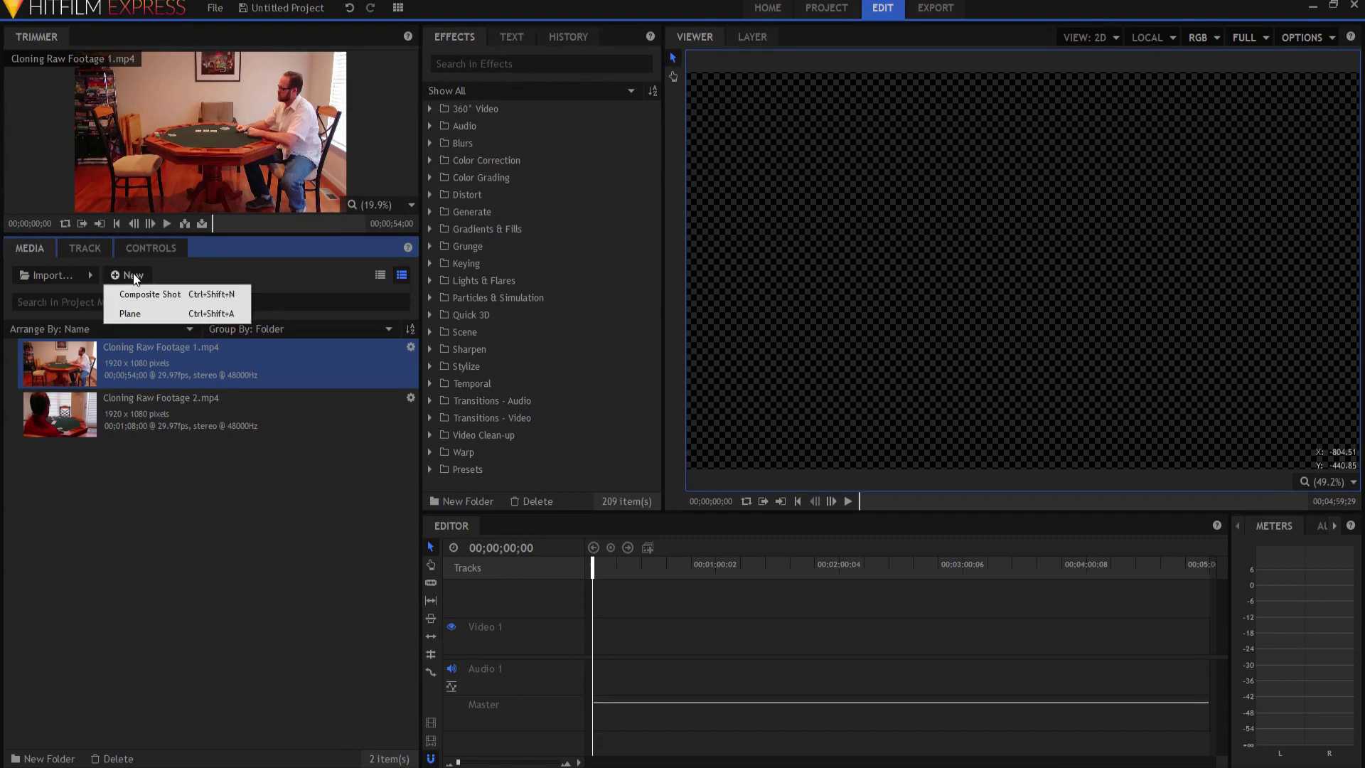
click(154, 302)
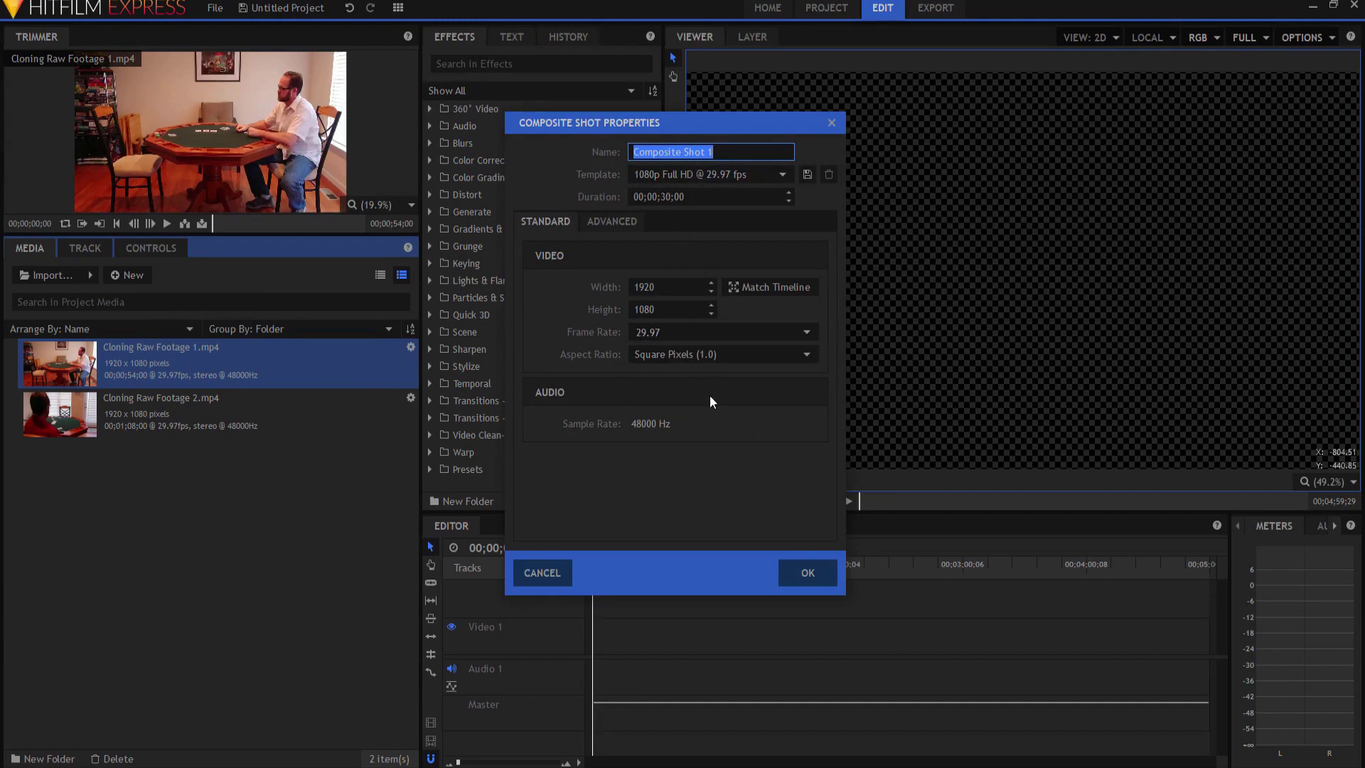
click(808, 576)
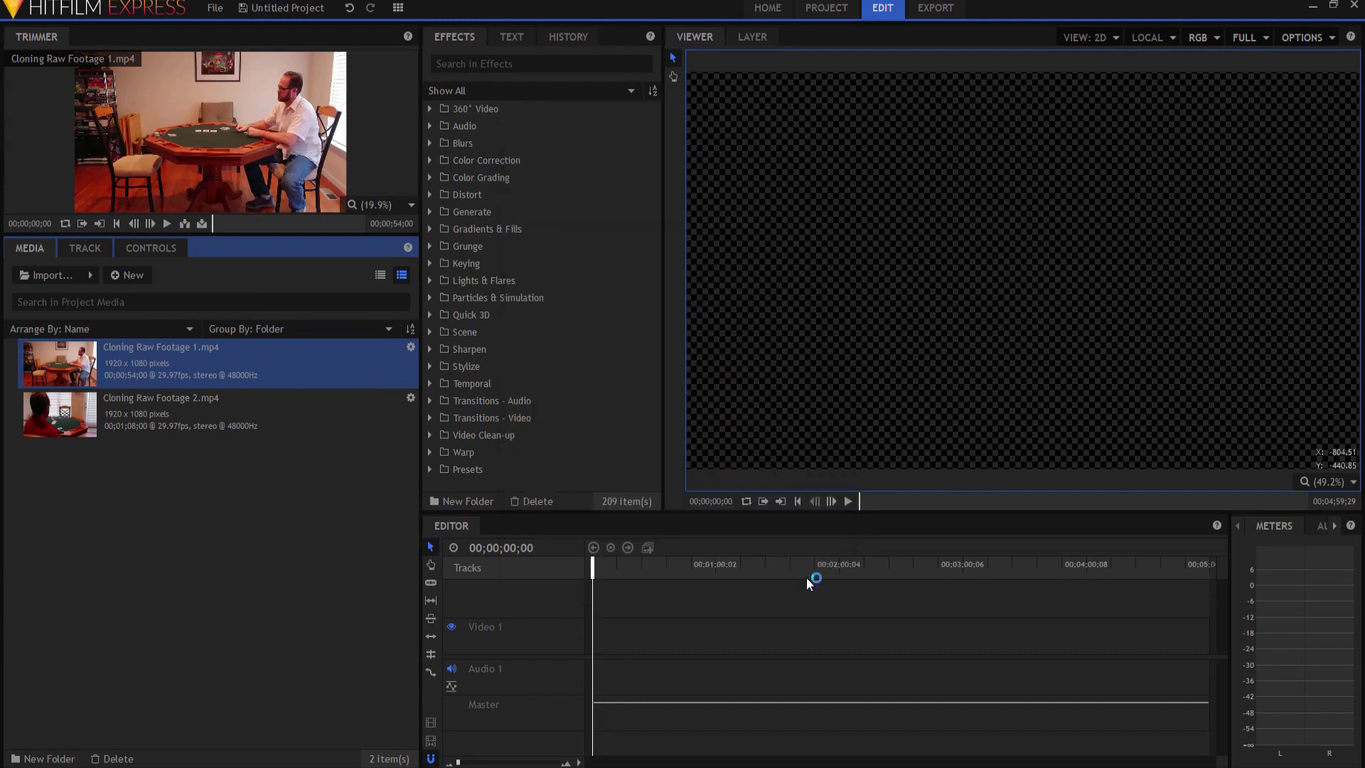
mouse_move(140, 370)
mouse_down()
mouse_move(479, 609)
mouse_move(542, 628)
mouse_up()
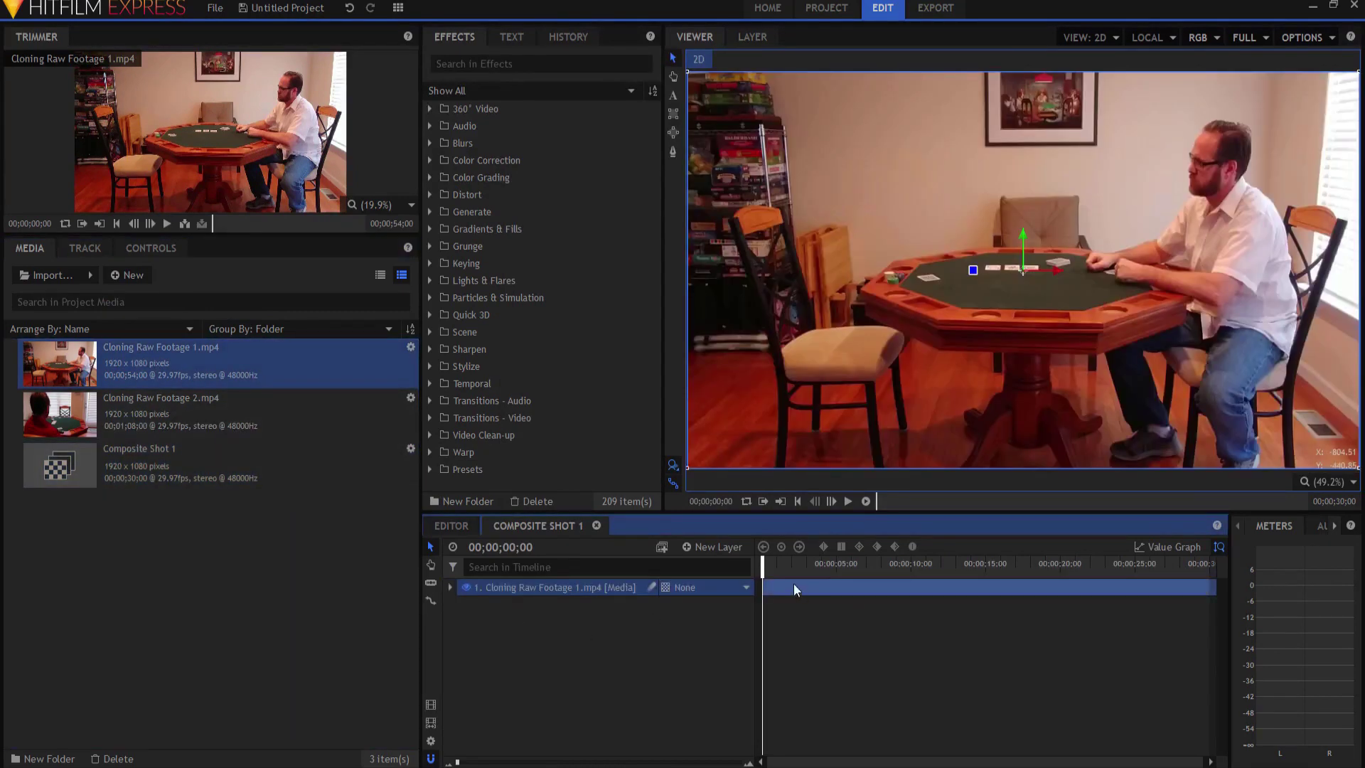
- Slice the footage layer at 00;00;05;00 and slide the second segment earlier until it ends at the five-second mark, overlapping the first
drag(762, 561, 836, 568)
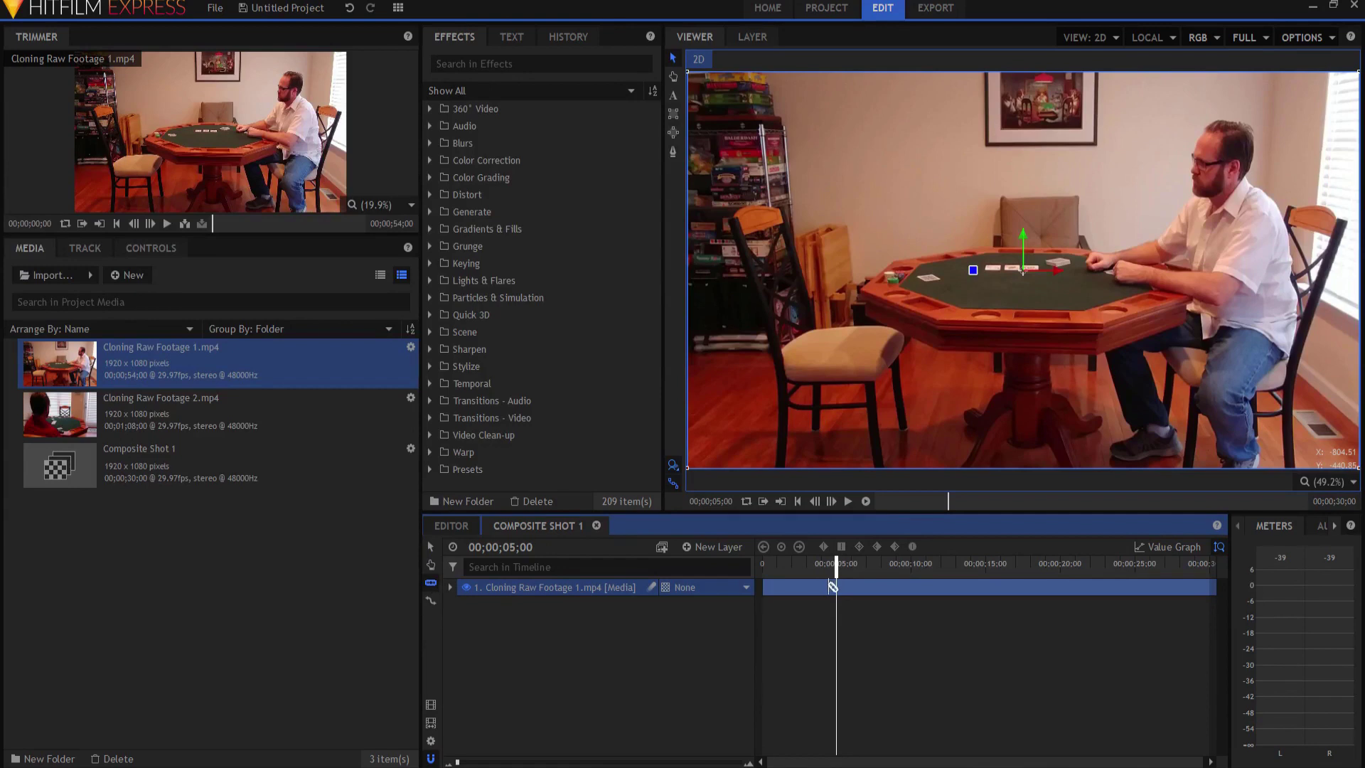
click(835, 587)
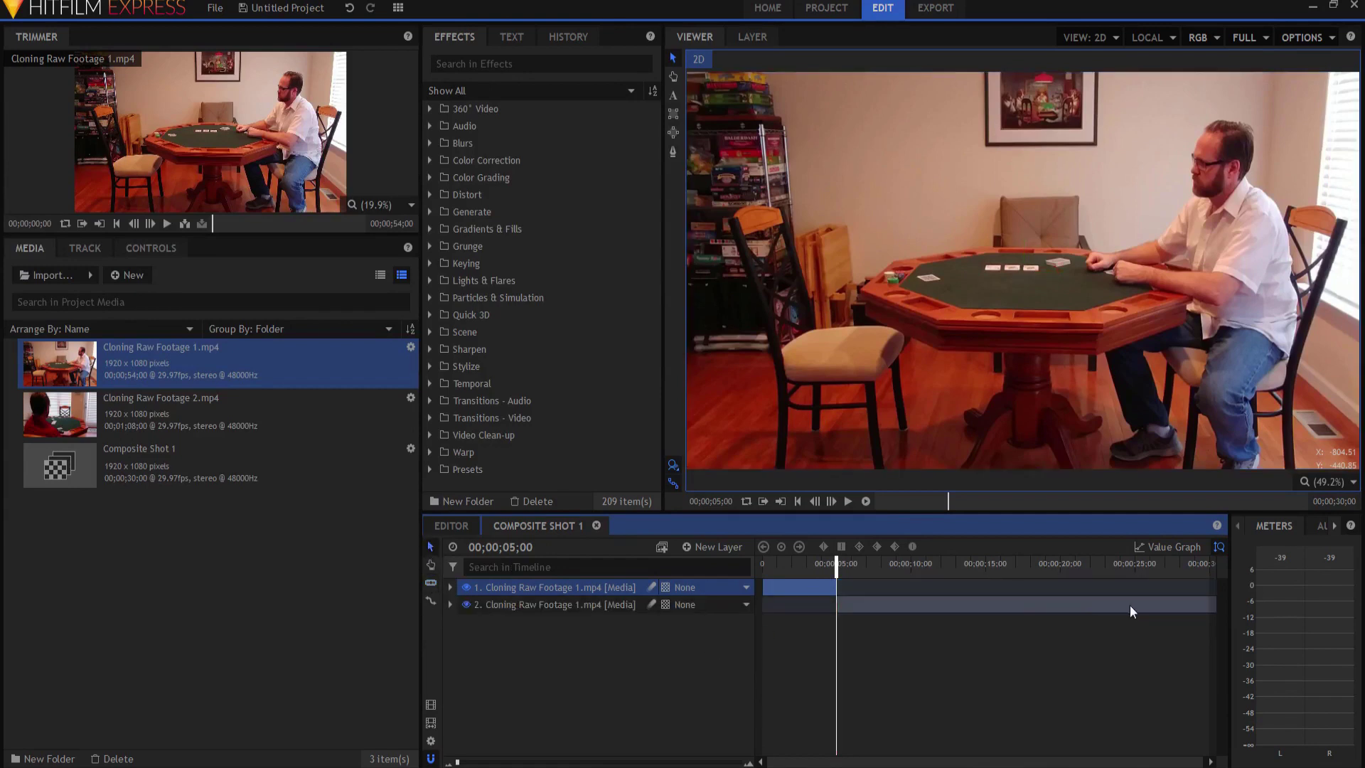
drag(1145, 604, 419, 599)
click(817, 562)
click(798, 501)
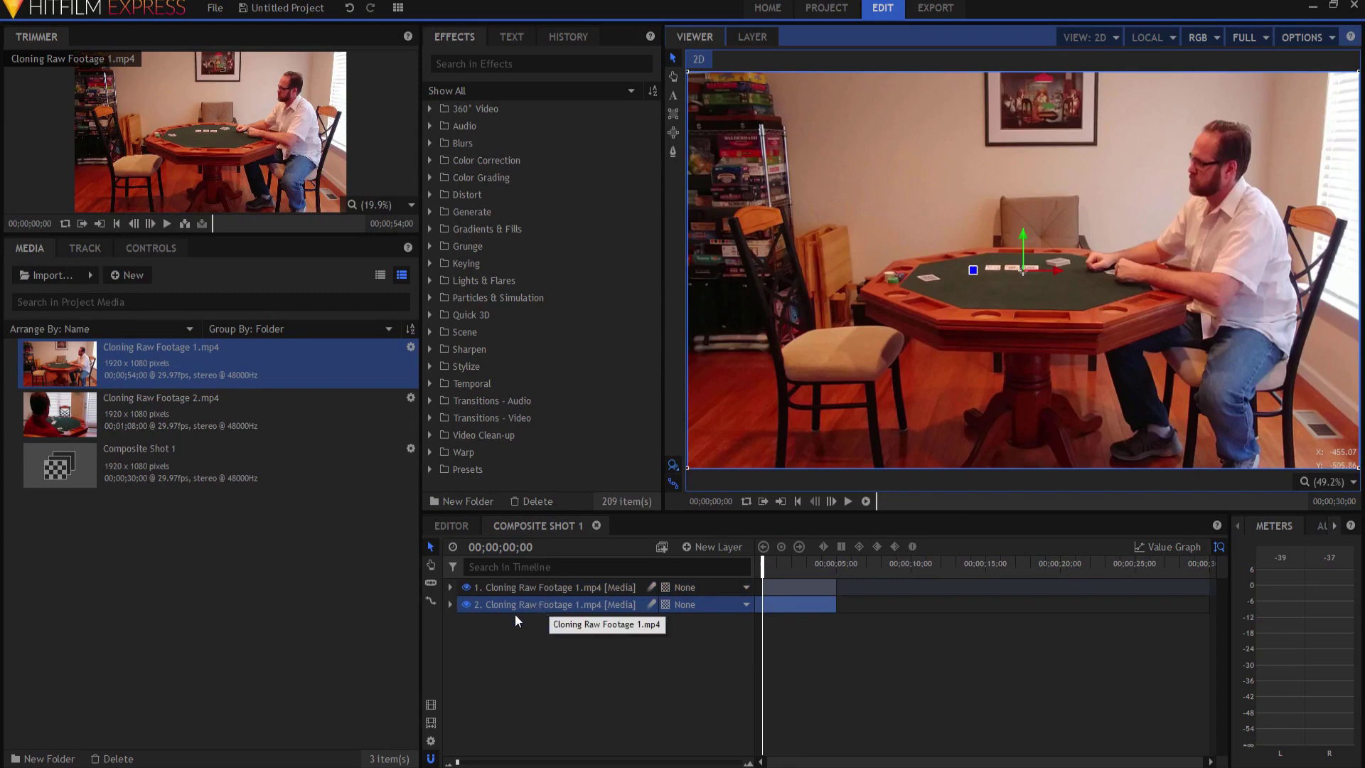
- Set the duration of Composite Shot 1 to 5 seconds in its properties
right_click(165, 466)
click(199, 712)
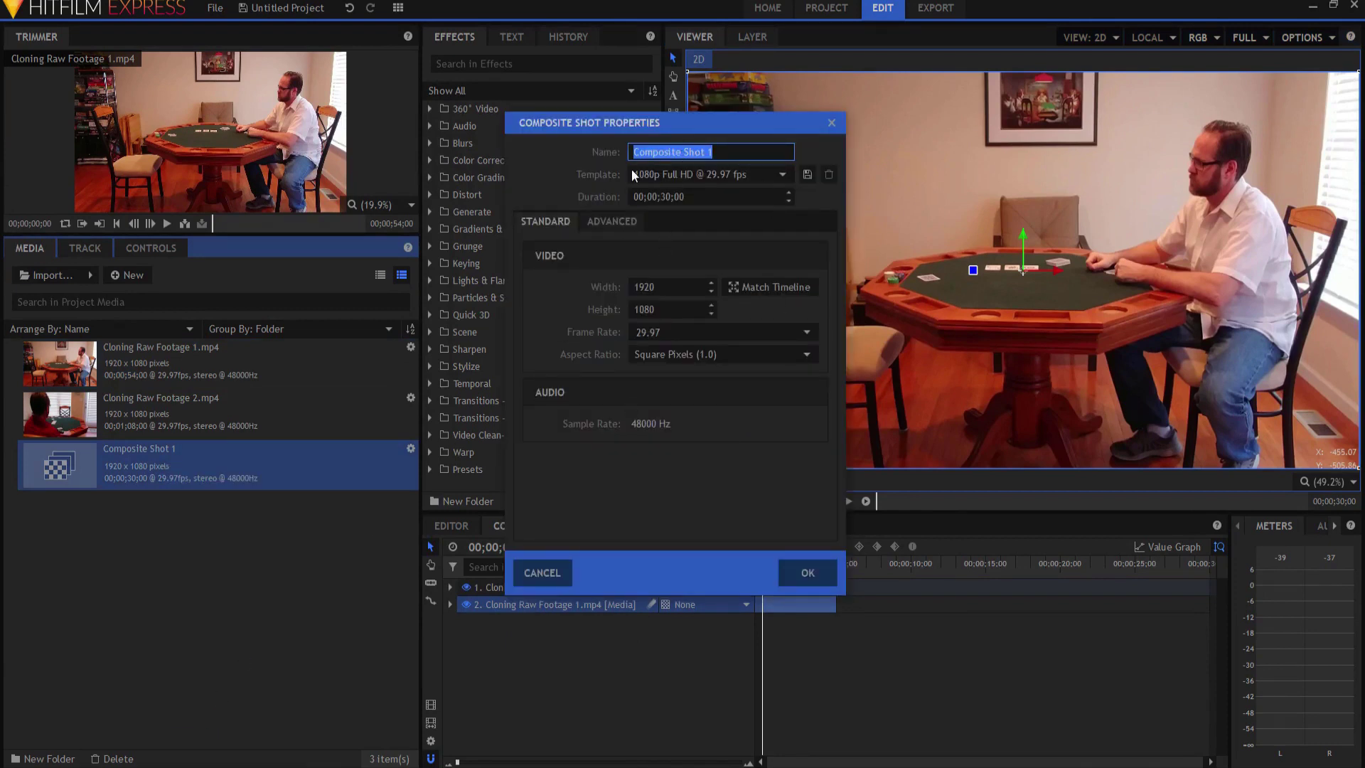
double_click(664, 196)
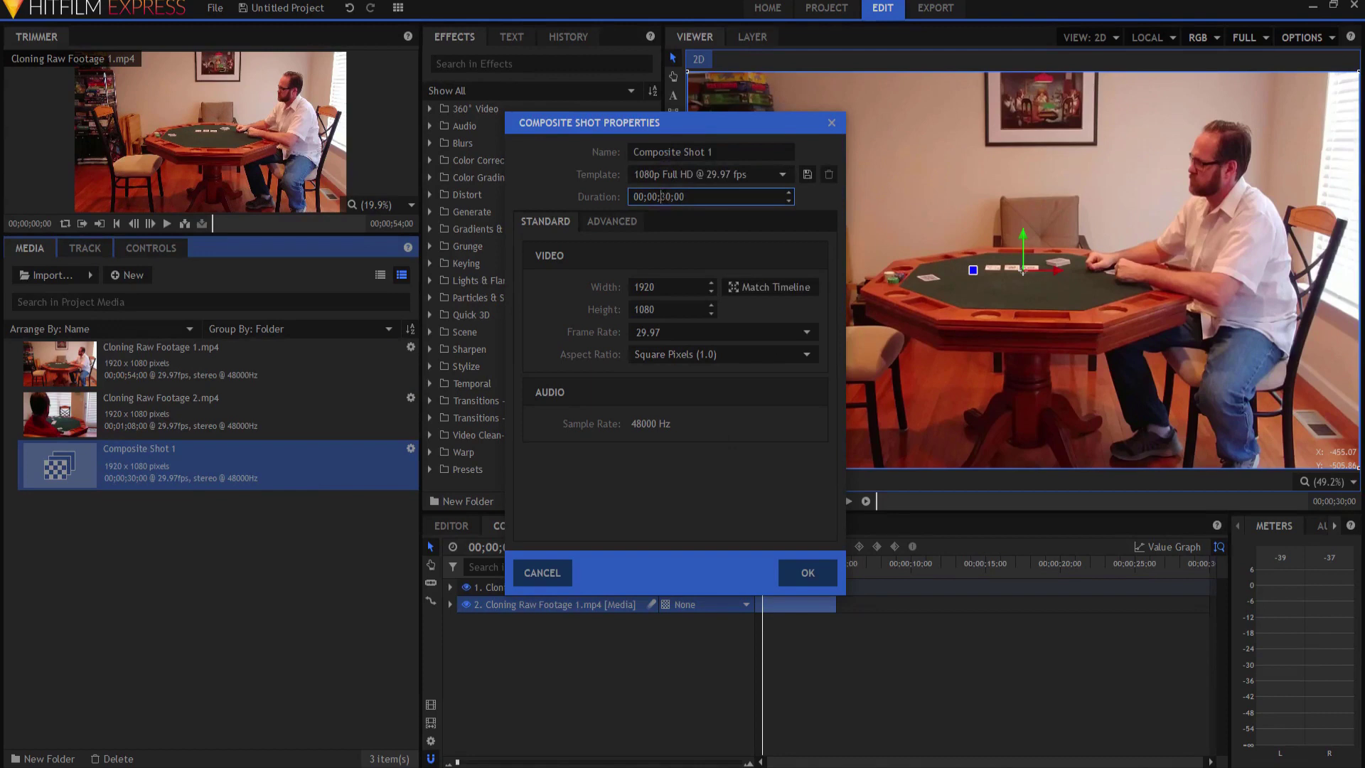
text(5)
click(806, 573)
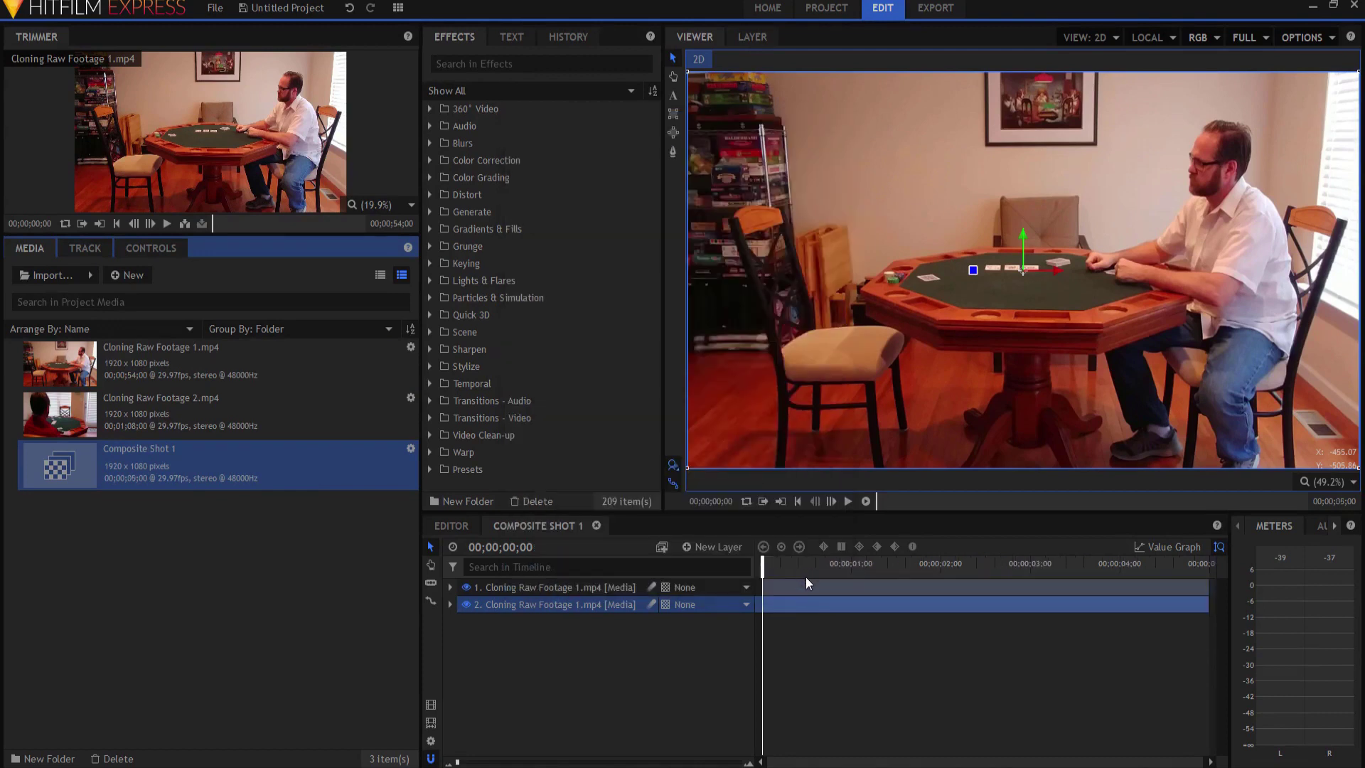
- Hide the top footage layer briefly to view the take beneath it, and show it again
click(515, 587)
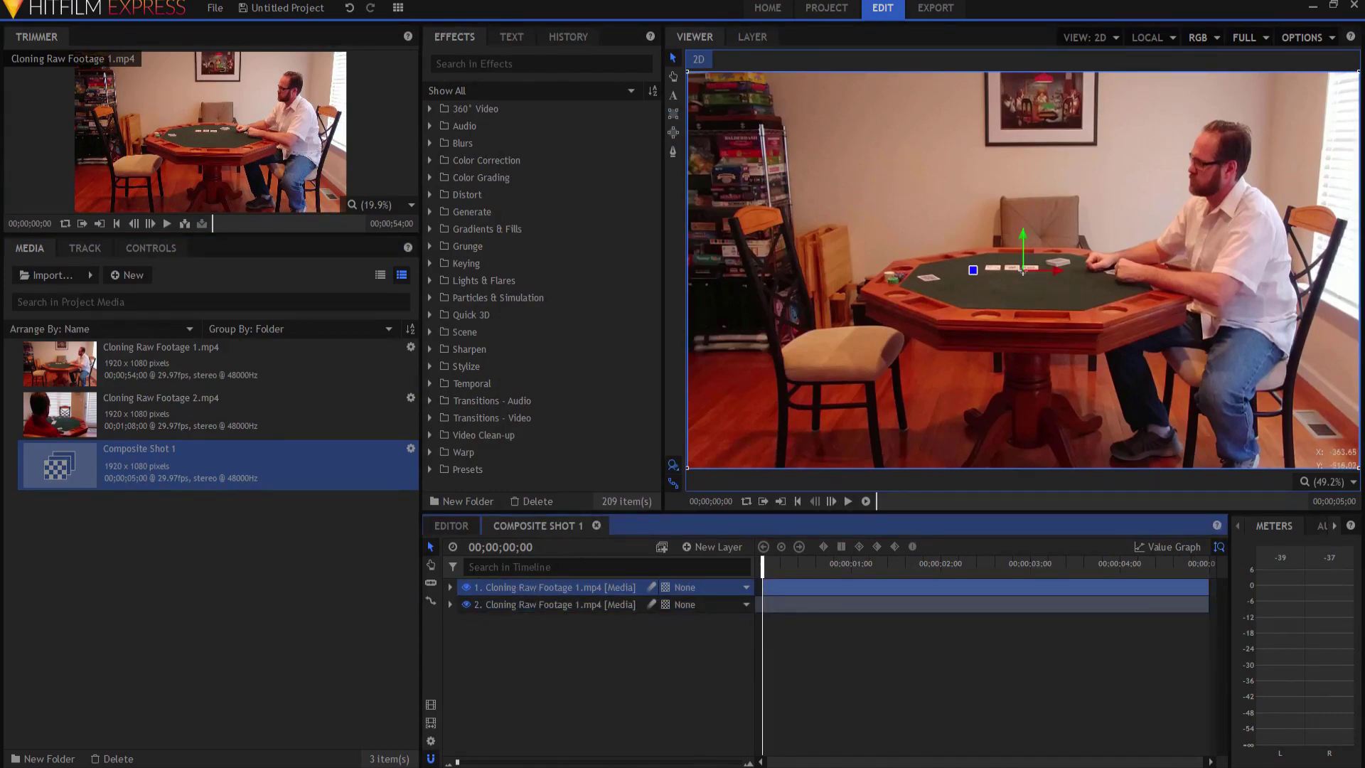
click(467, 588)
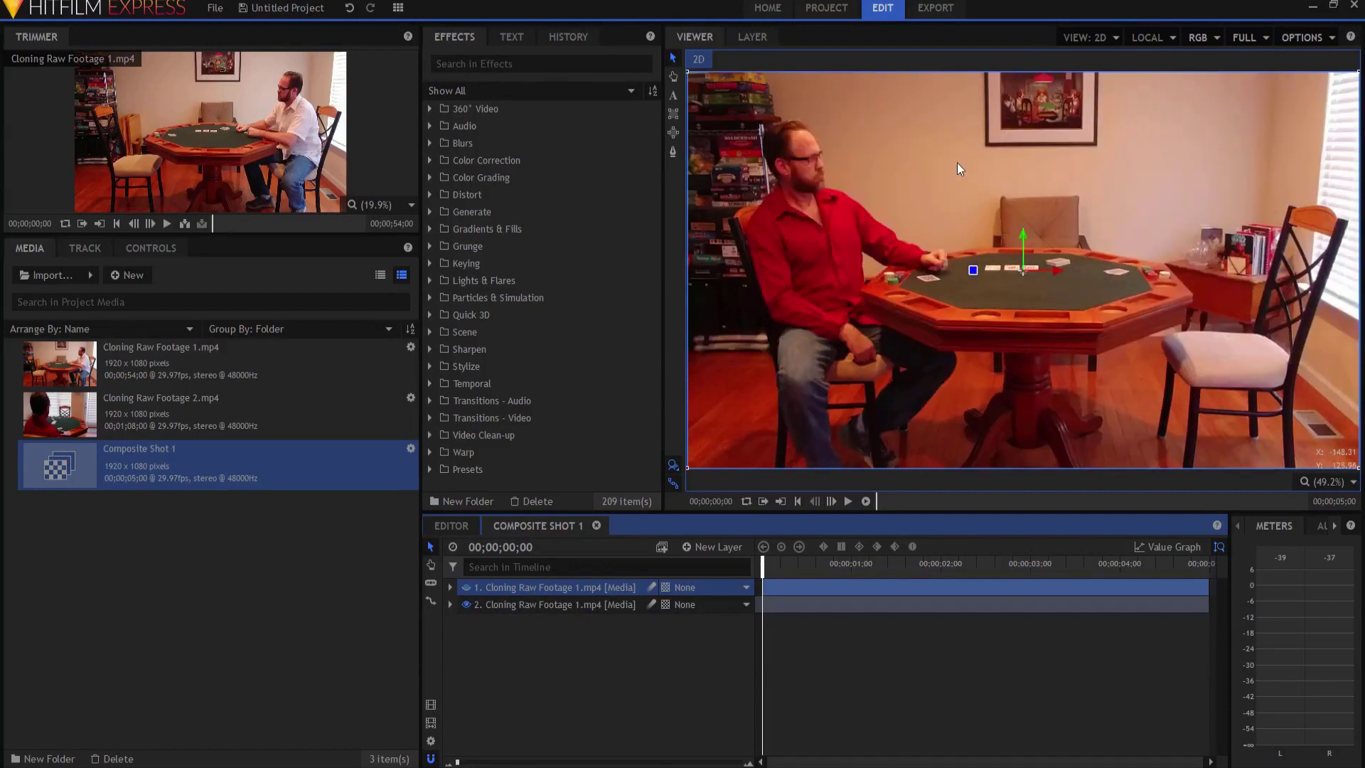
click(466, 587)
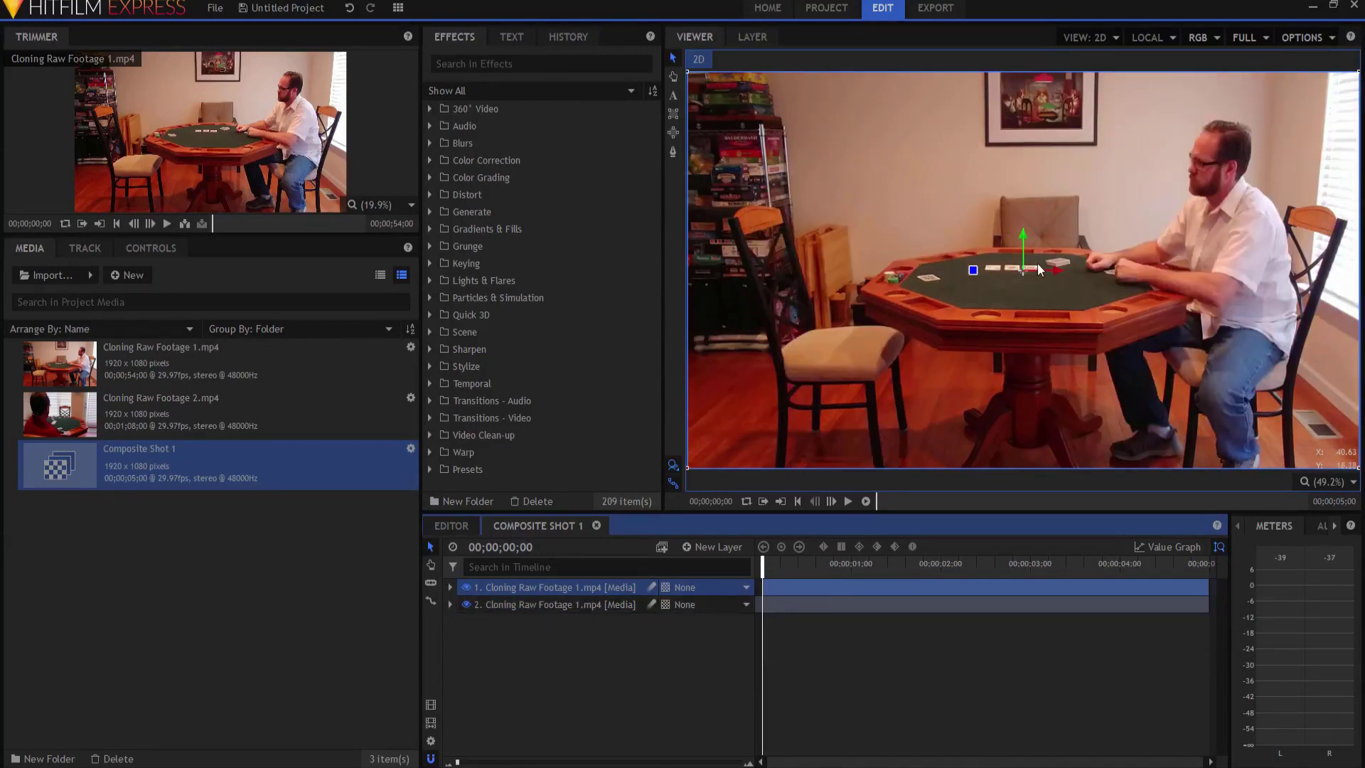
- Lower the top footage layer's opacity to 50% so both takes can be seen together
scroll(1012, 275, down, 1)
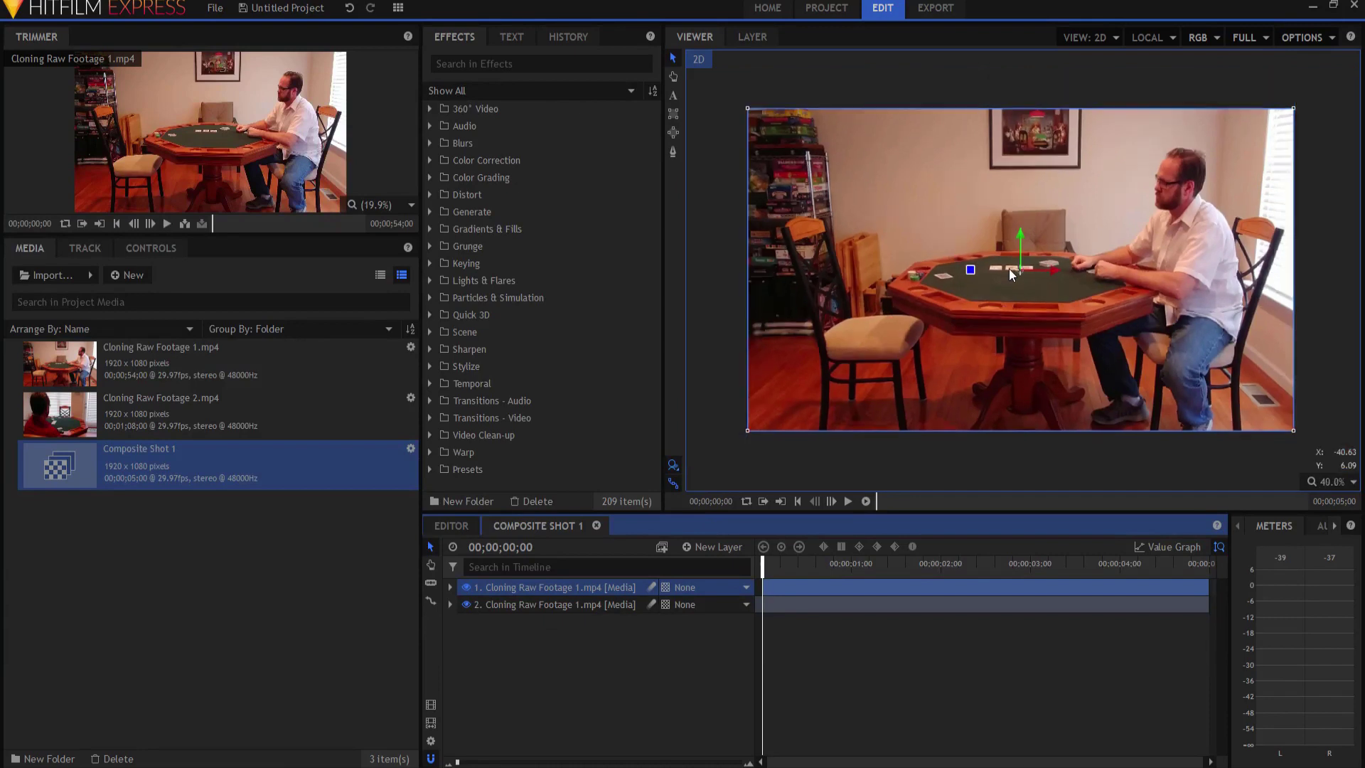
click(611, 676)
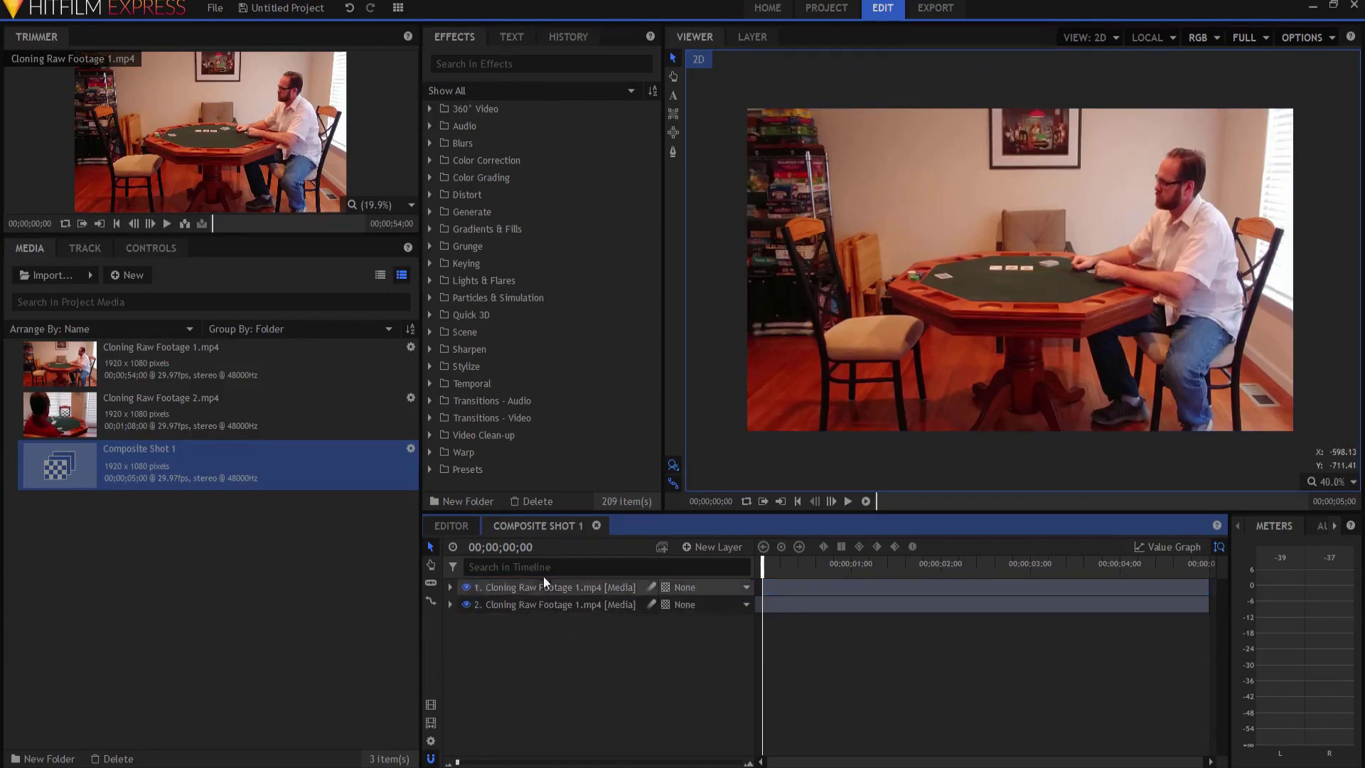
click(473, 586)
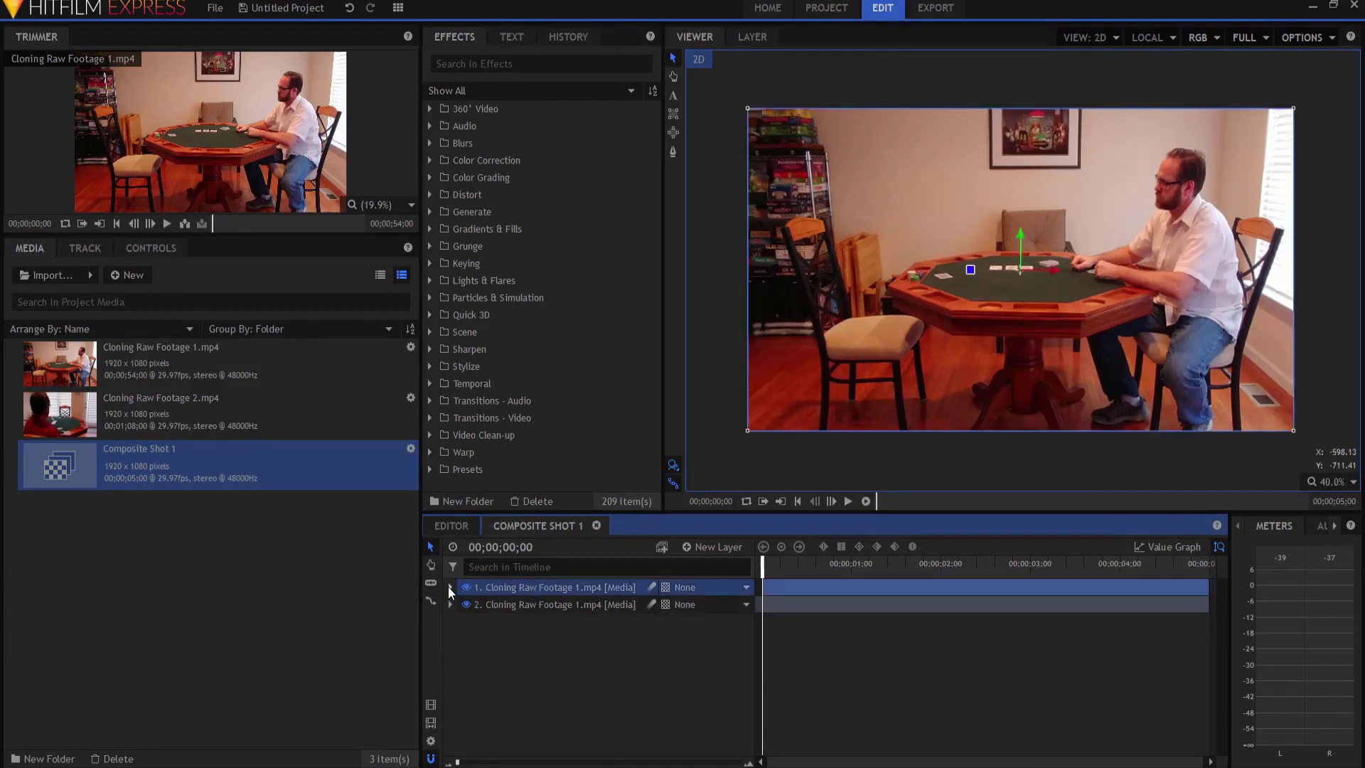
click(448, 587)
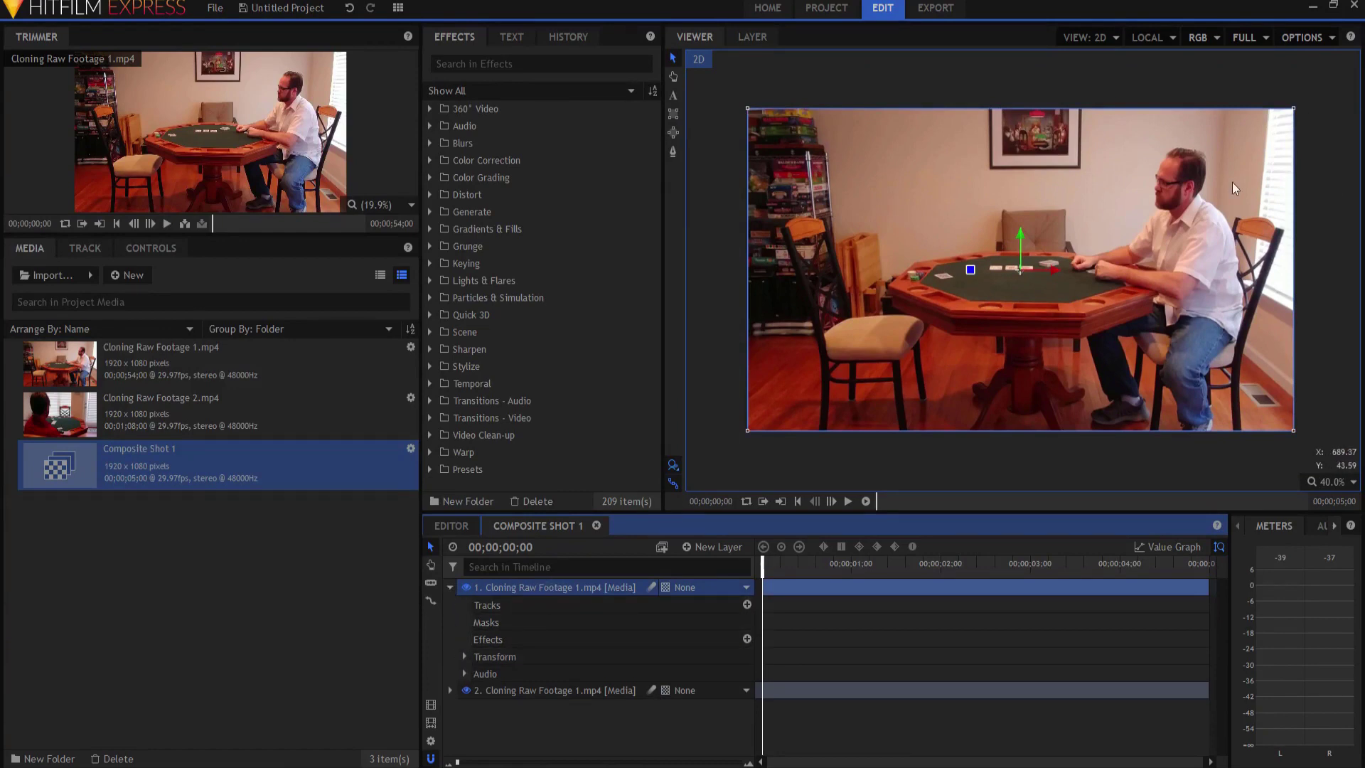
click(463, 655)
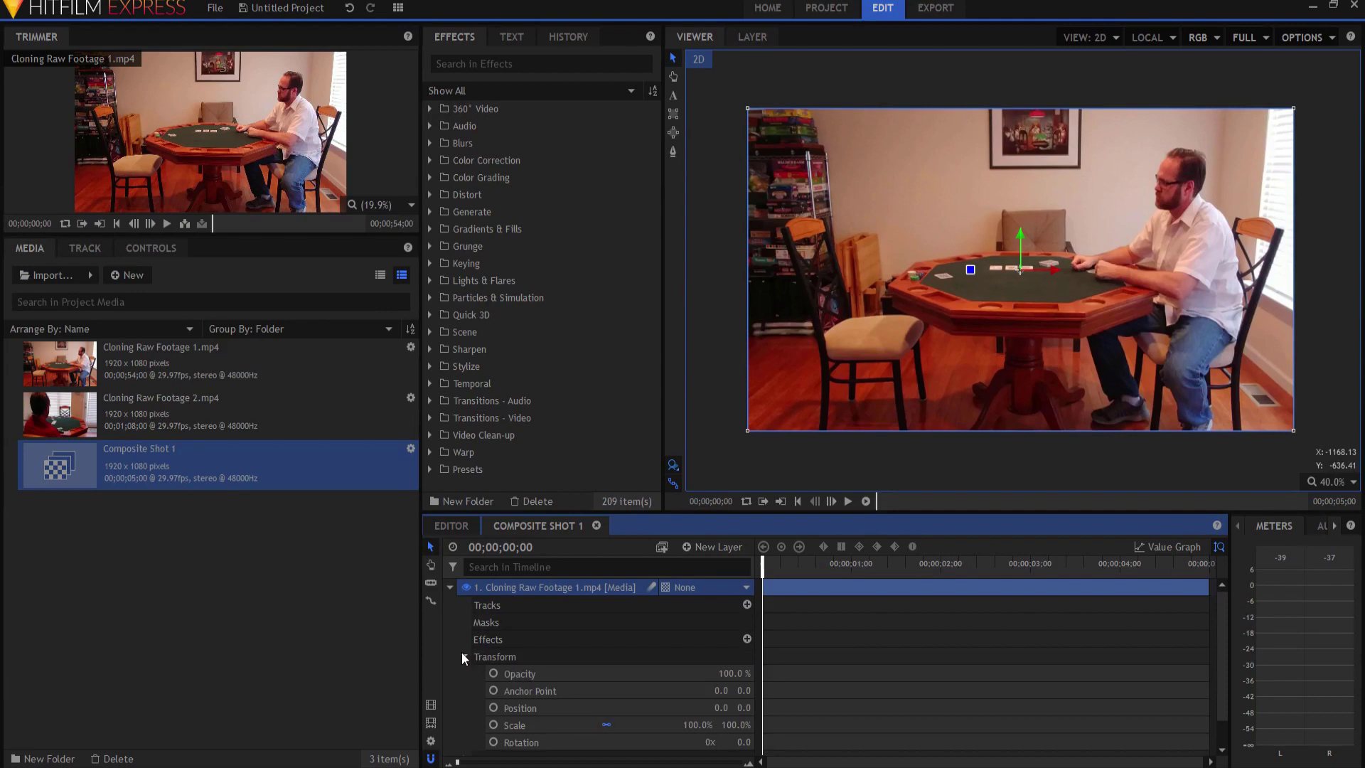
drag(732, 673, 685, 673)
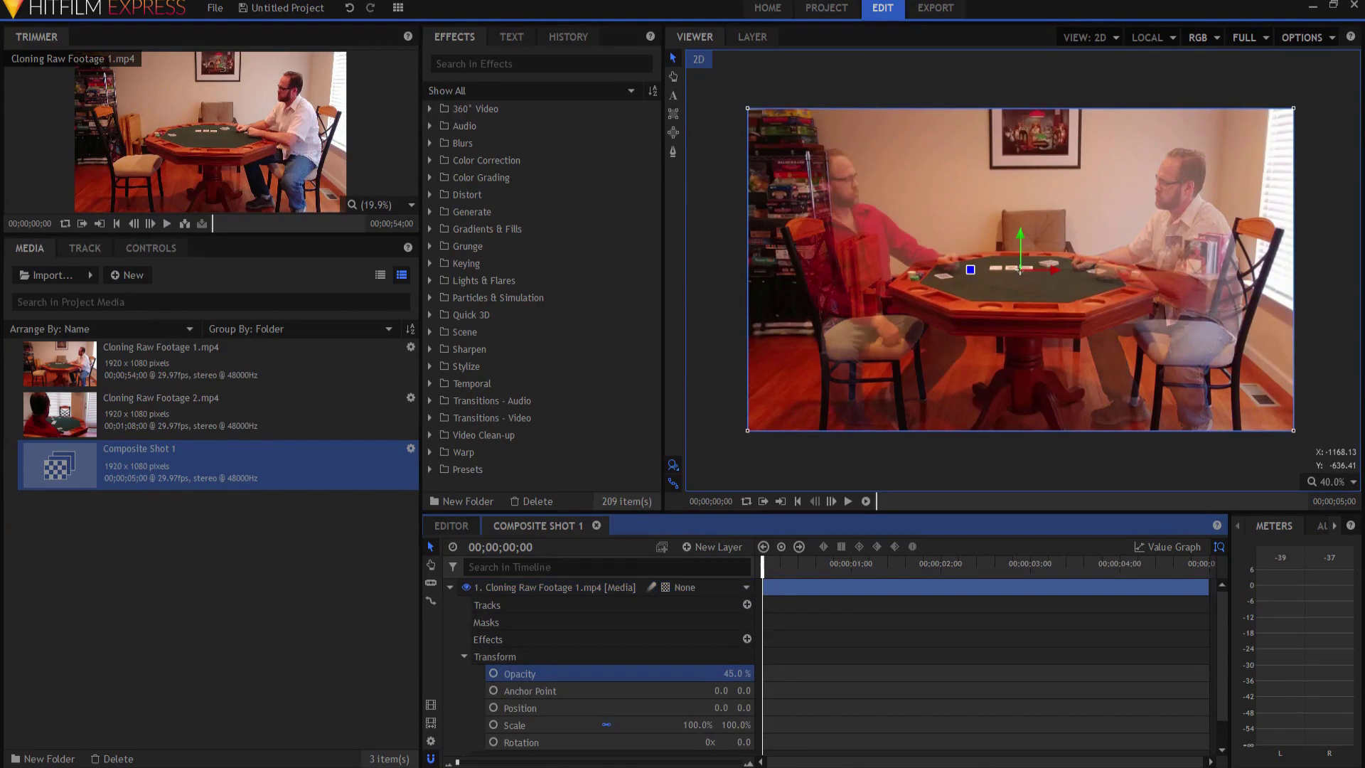
drag(685, 673, 686, 673)
click(941, 472)
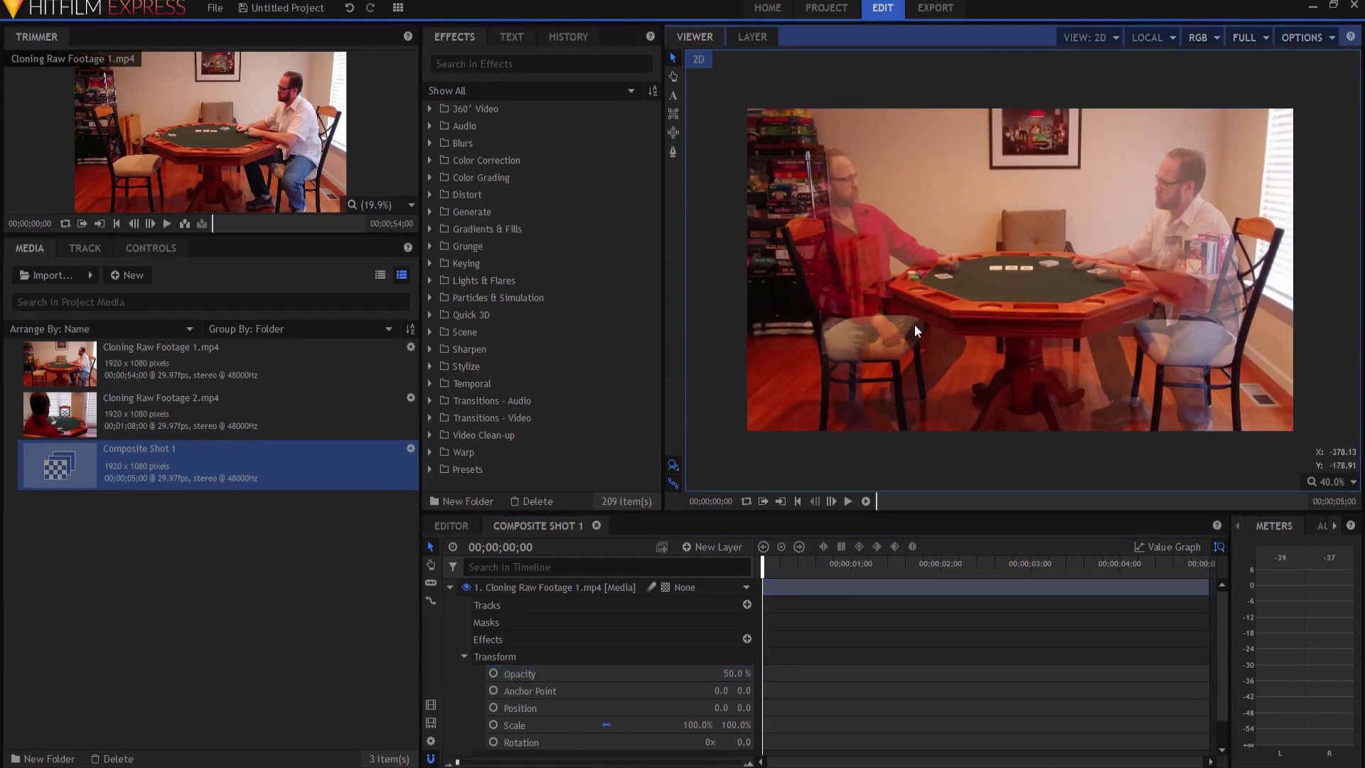
- Draw a rectangular mask around the right half of the top layer, covering the white-shirted man, and restore the layer's opacity to 100%
click(548, 587)
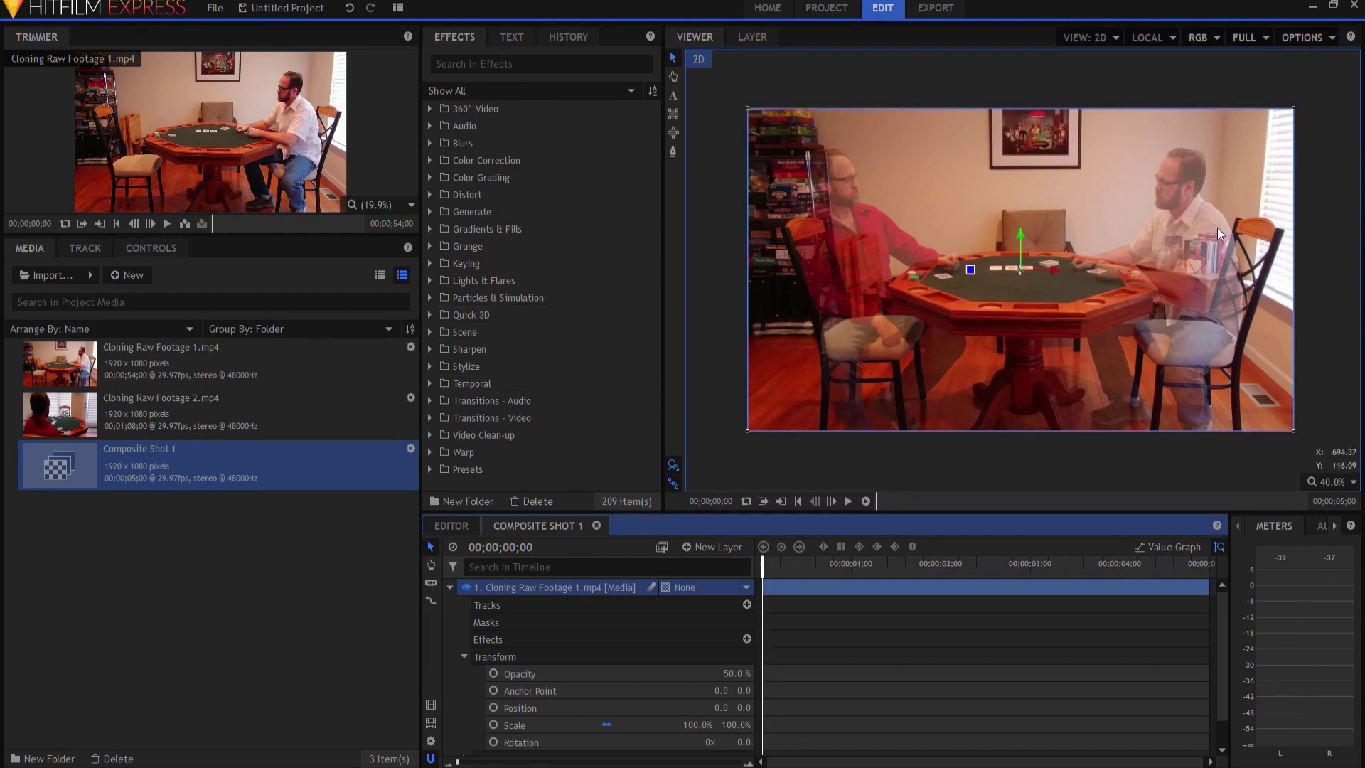
click(672, 115)
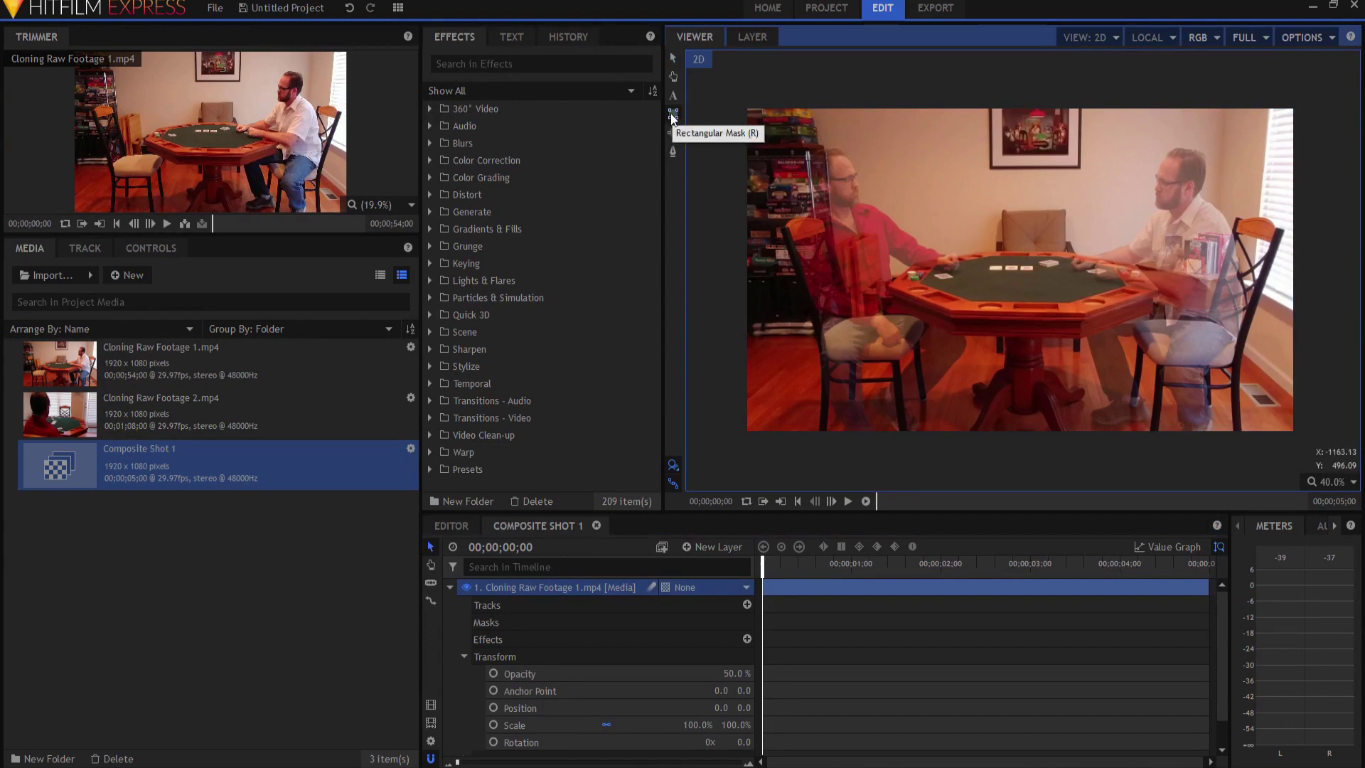
drag(1336, 87, 1013, 460)
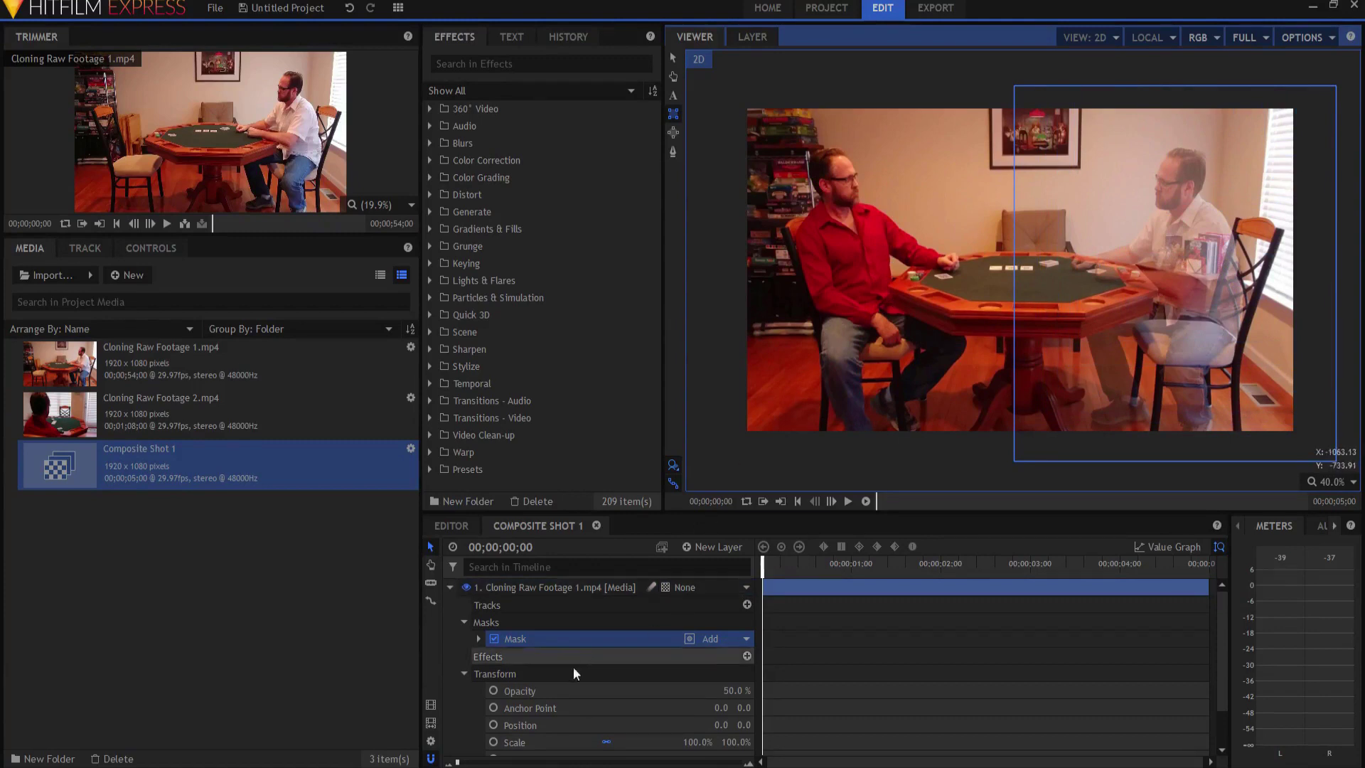
drag(735, 690, 782, 690)
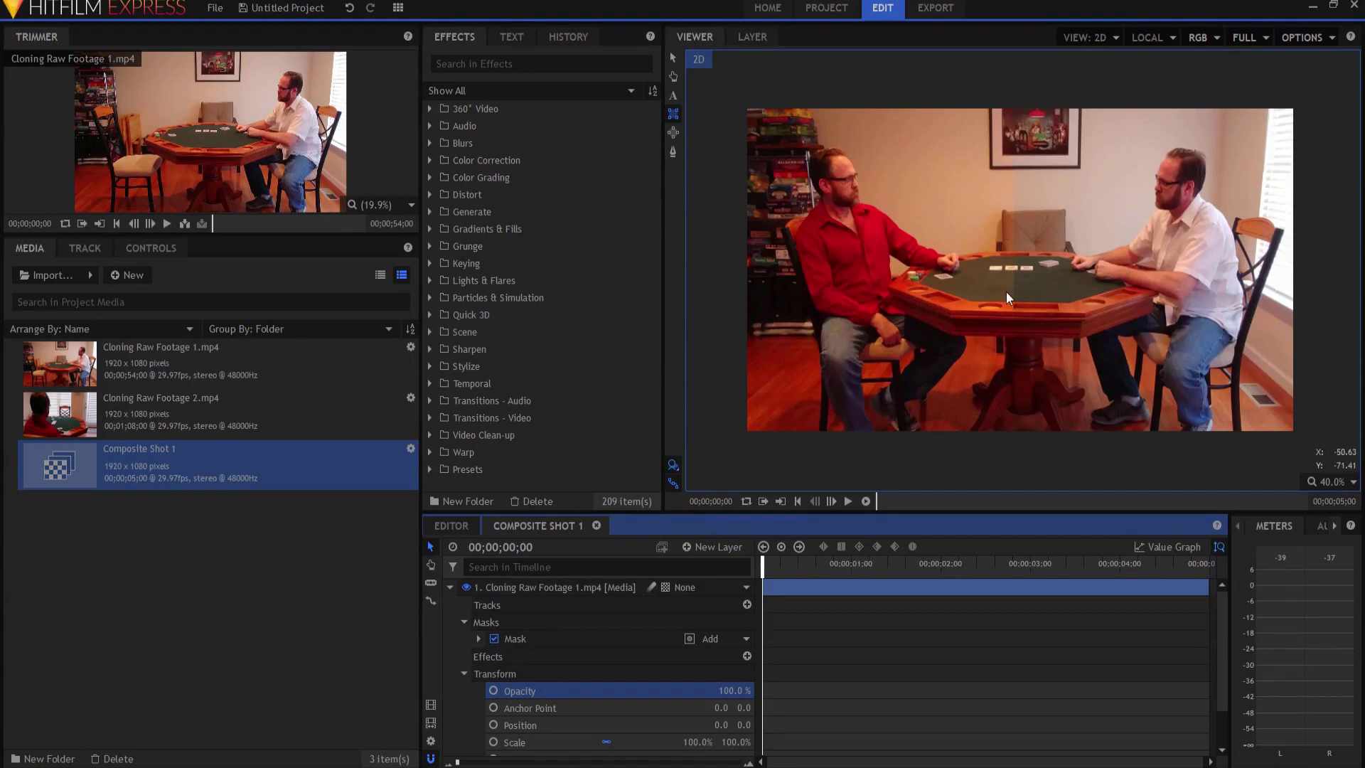
- Set the mask's feather strength to 100 px to soften the seam between the two takes
click(479, 639)
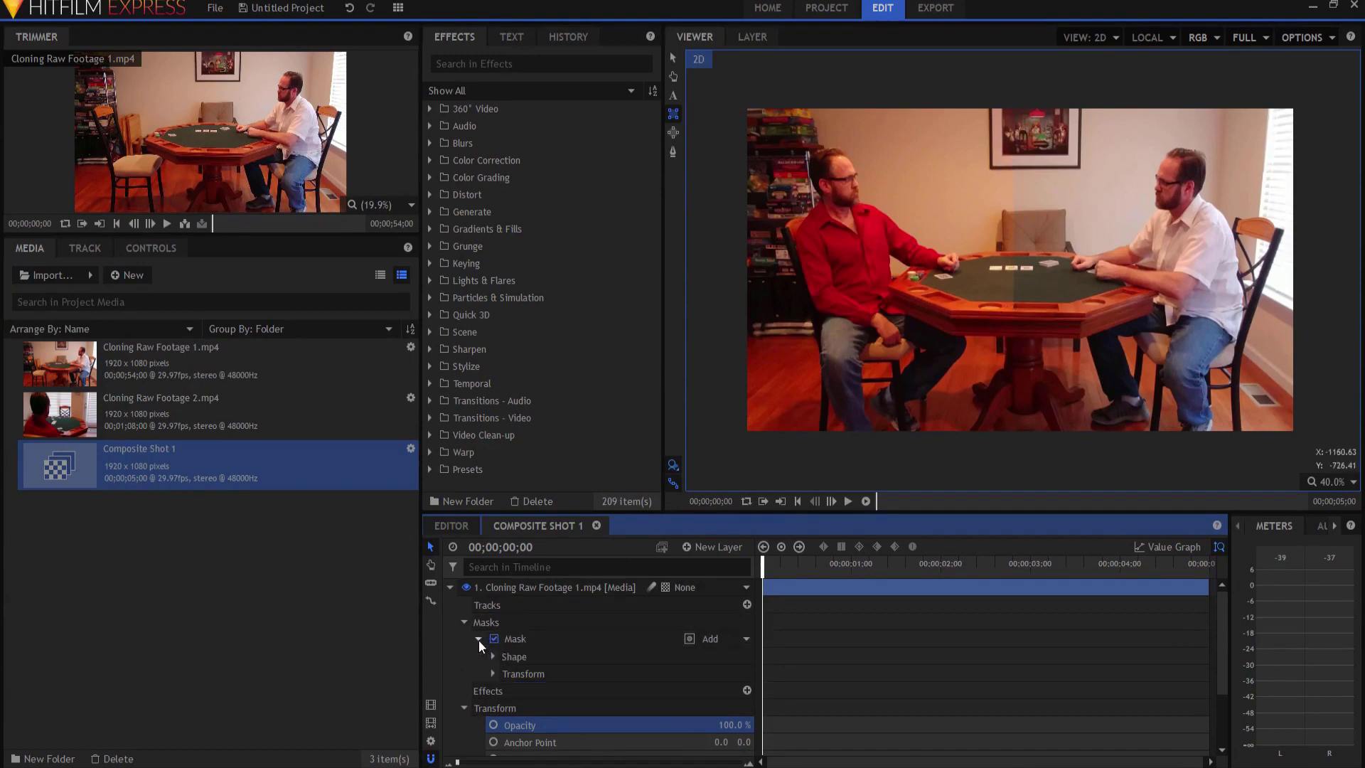
click(492, 655)
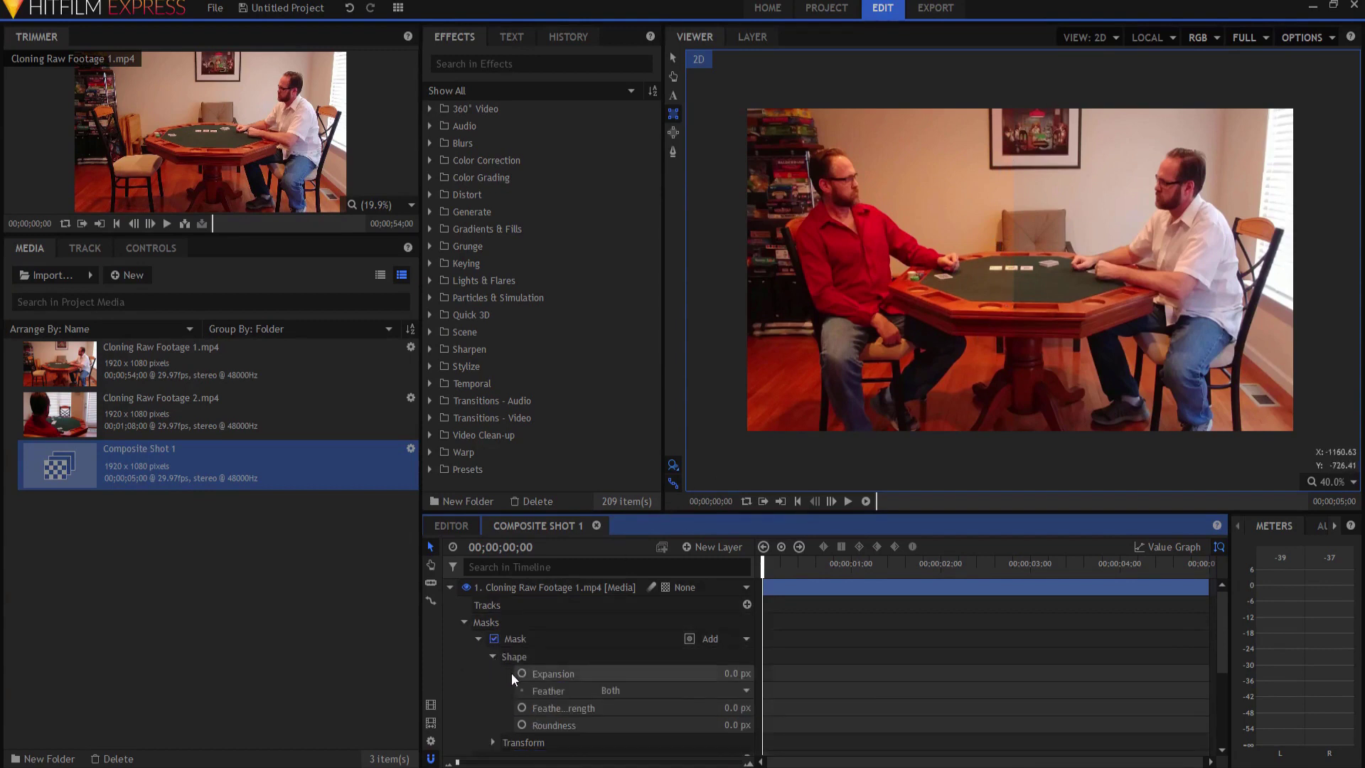
mouse_move(759, 679)
mouse_down()
mouse_move(802, 679)
mouse_move(762, 705)
mouse_up()
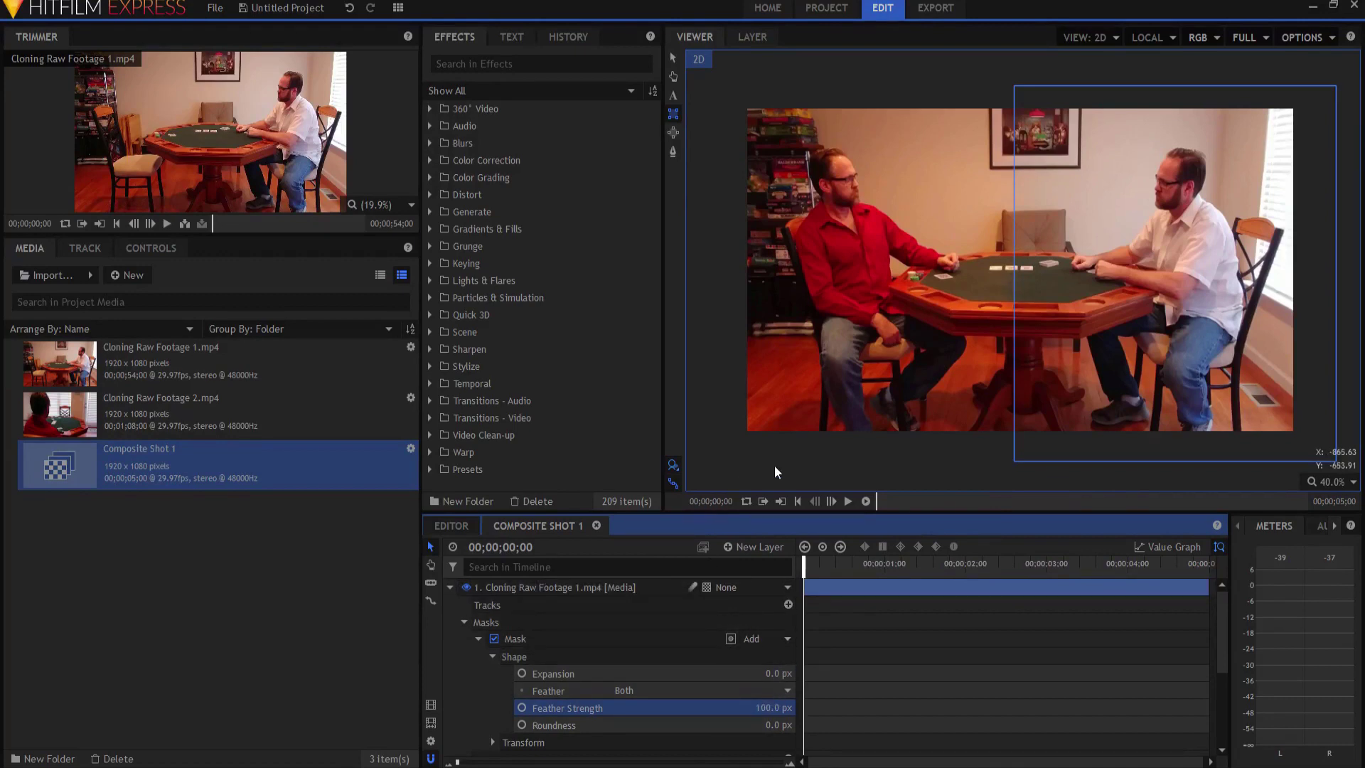
click(523, 586)
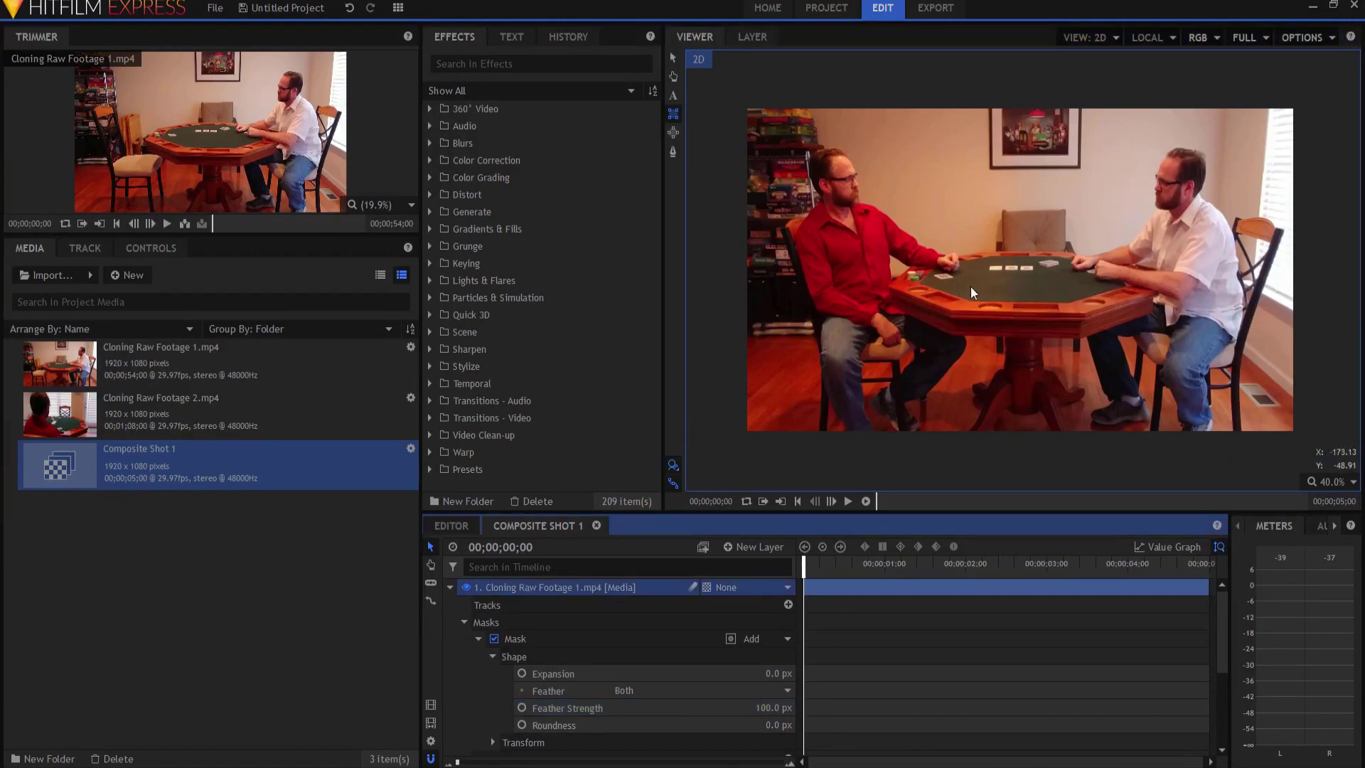
- Hide and re-show the bottom footage layer to inspect the mask's feathered edge, and collapse the top layer's properties
scroll(543, 648, down, 4)
scroll(503, 629, up, 4)
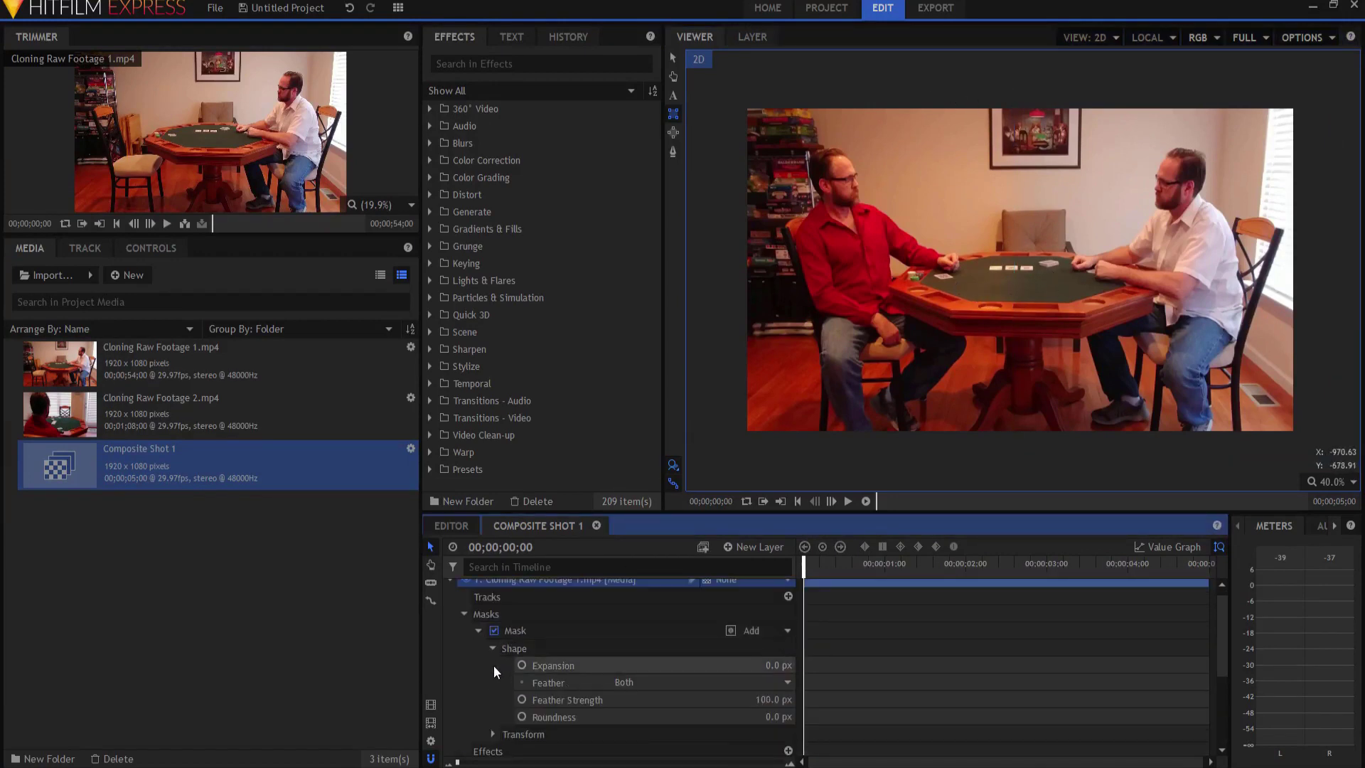
scroll(493, 666, down, 4)
click(466, 746)
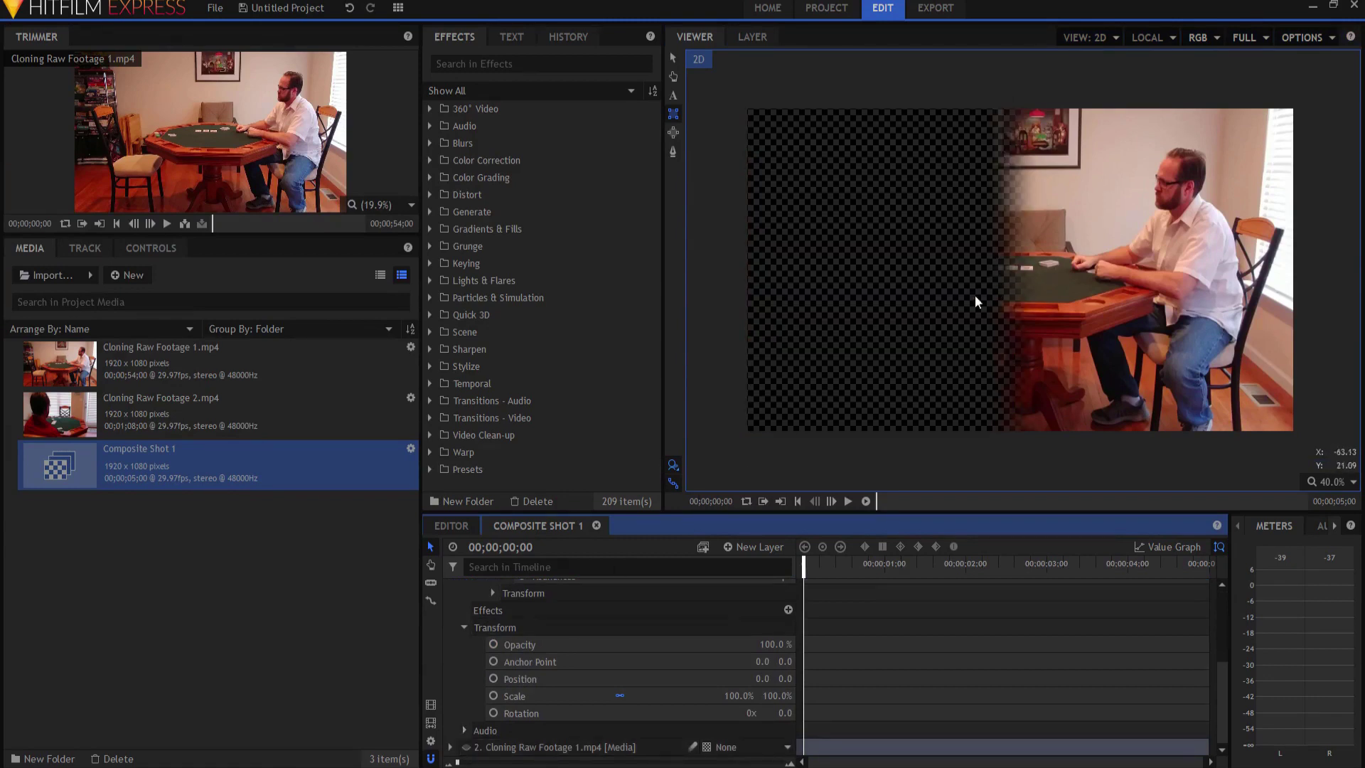
click(467, 746)
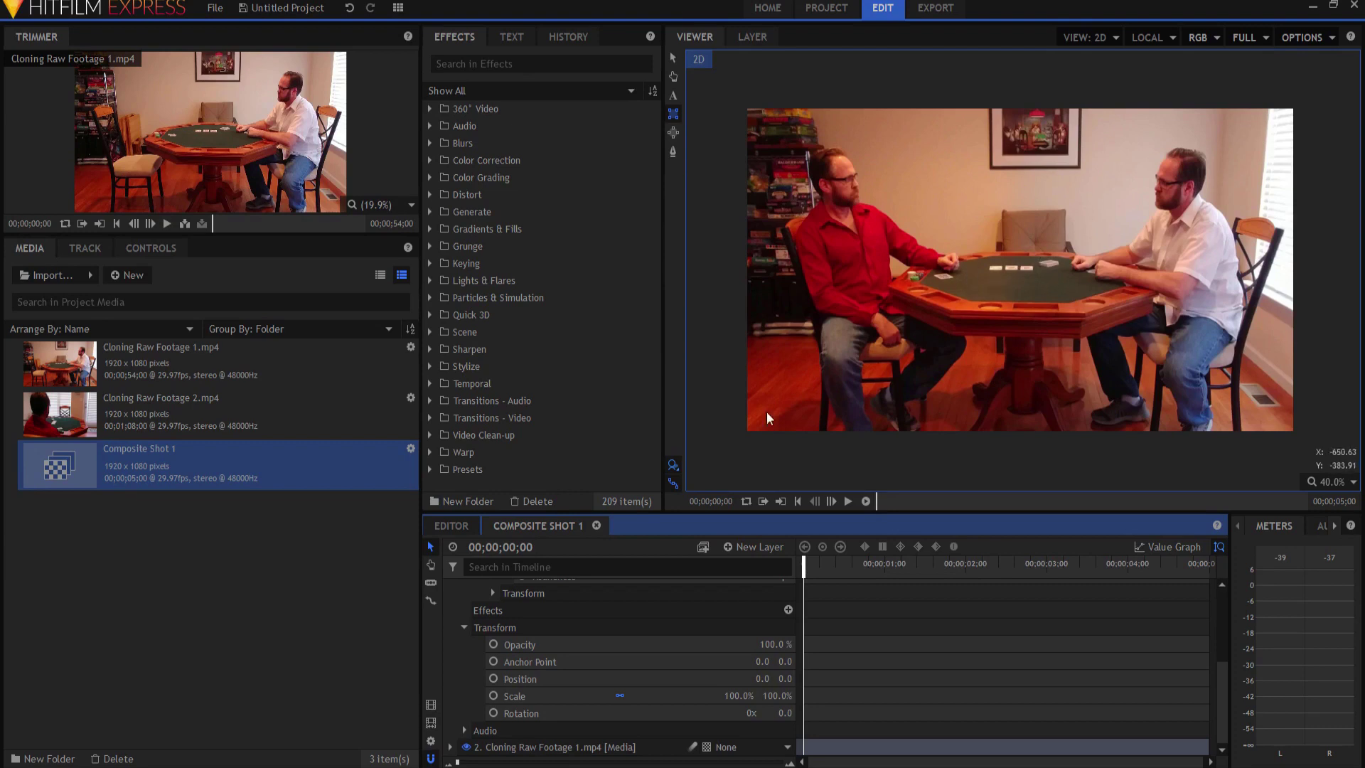
click(464, 627)
click(449, 587)
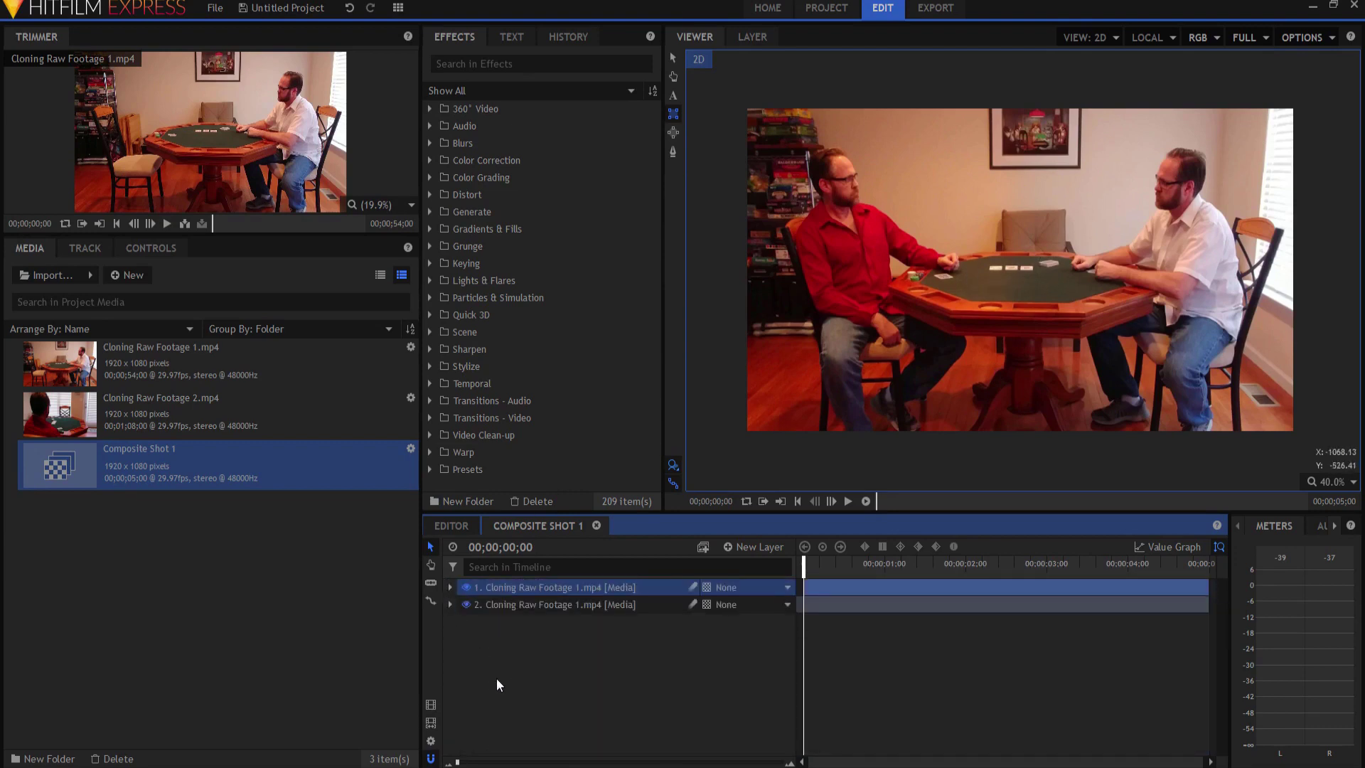
click(496, 680)
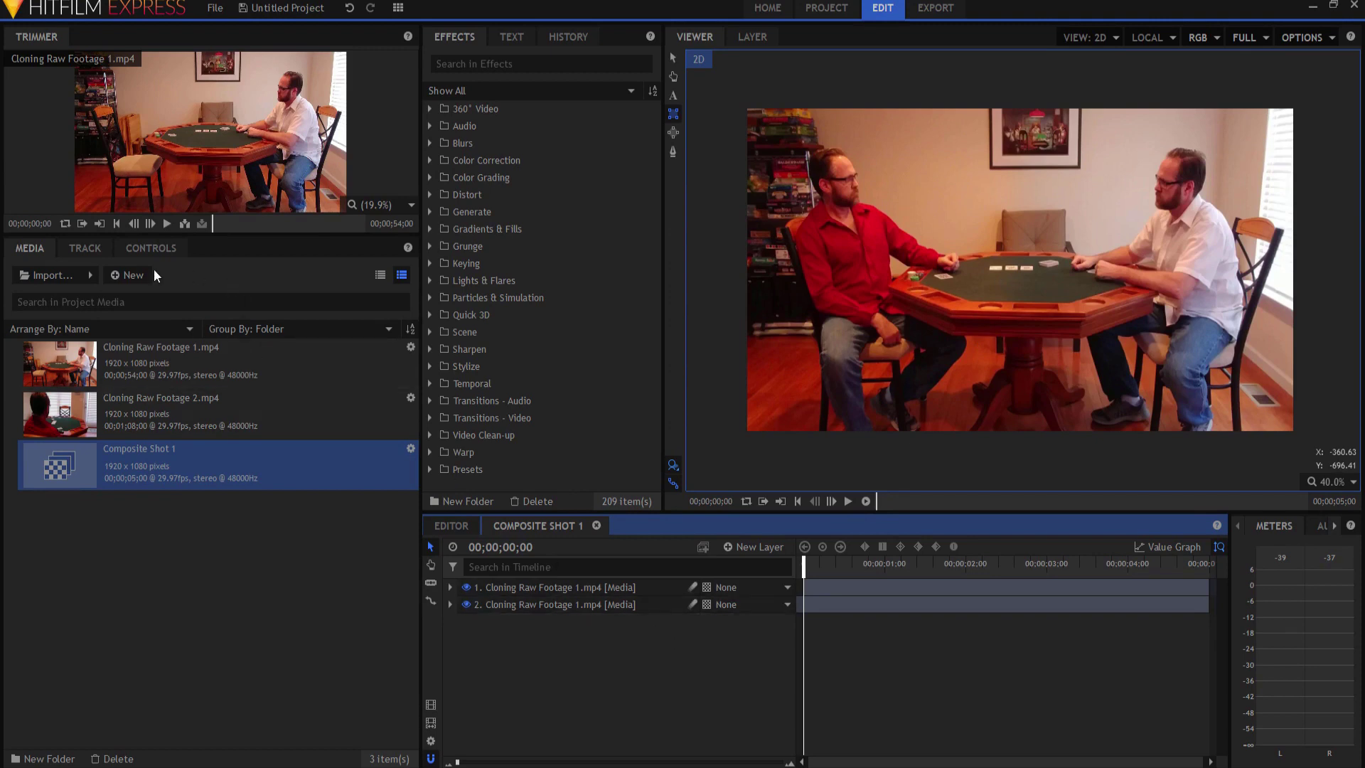
- Create a second 1080p Full HD composite shot at 29.97 fps with a duration of 60 seconds
click(123, 273)
click(147, 294)
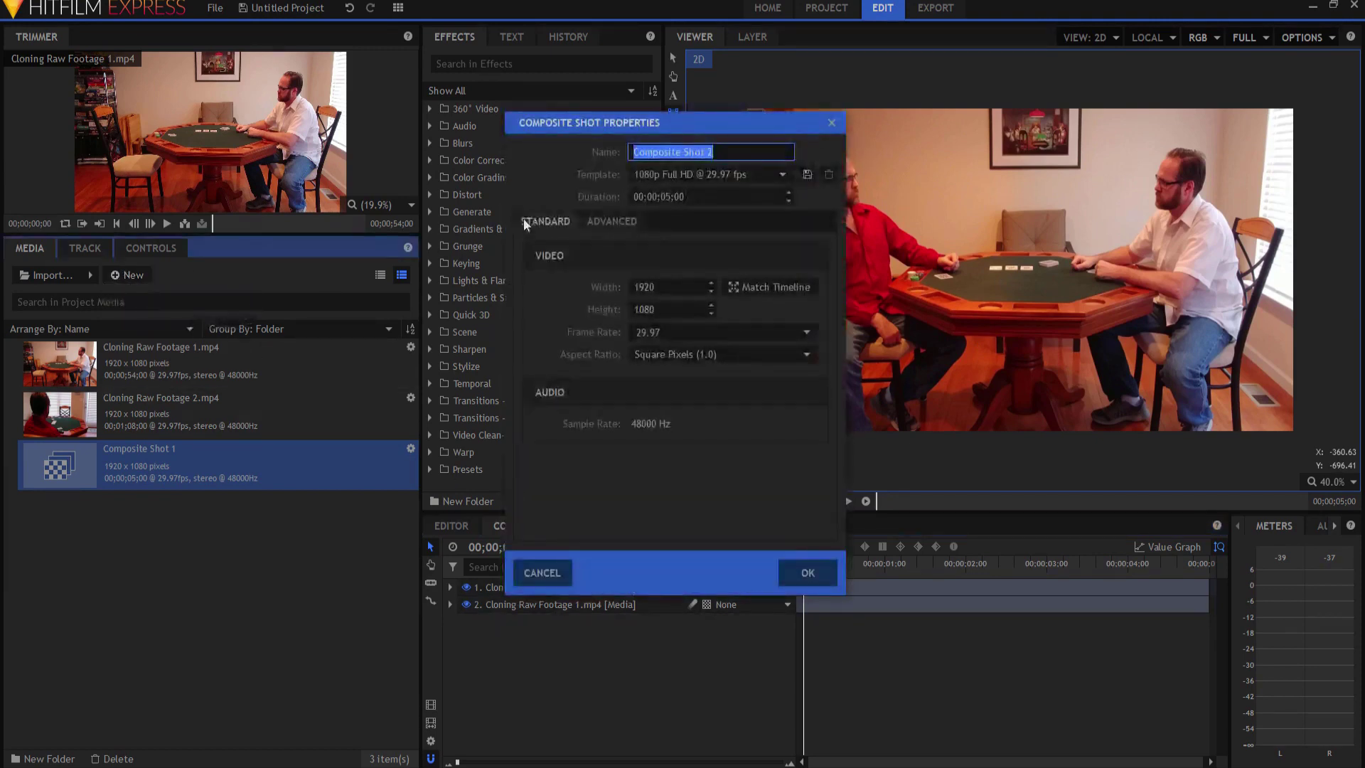
click(664, 196)
text(60)
key(Return)
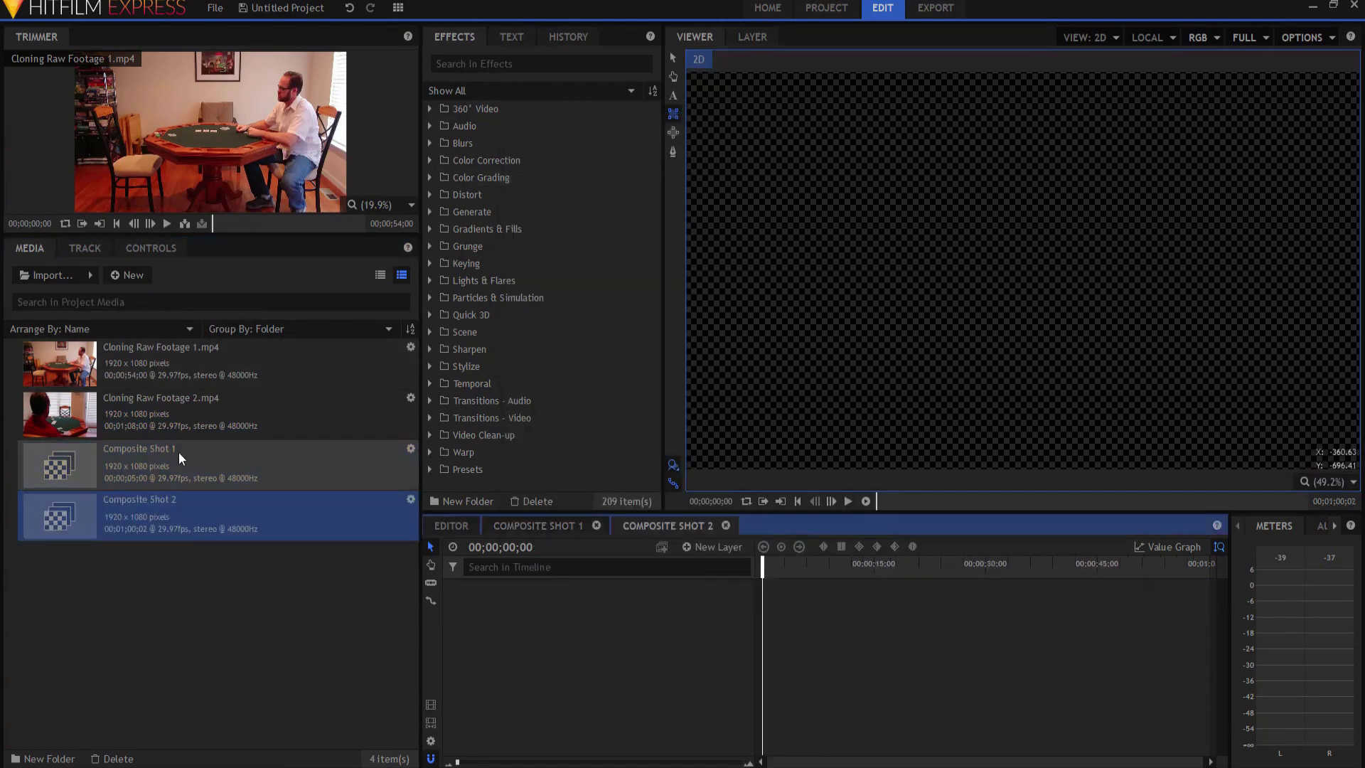
- Add Cloning Raw Footage 2.mp4 as a layer in Composite Shot 2 and park the playhead at 00;00;02;00
drag(123, 418, 536, 651)
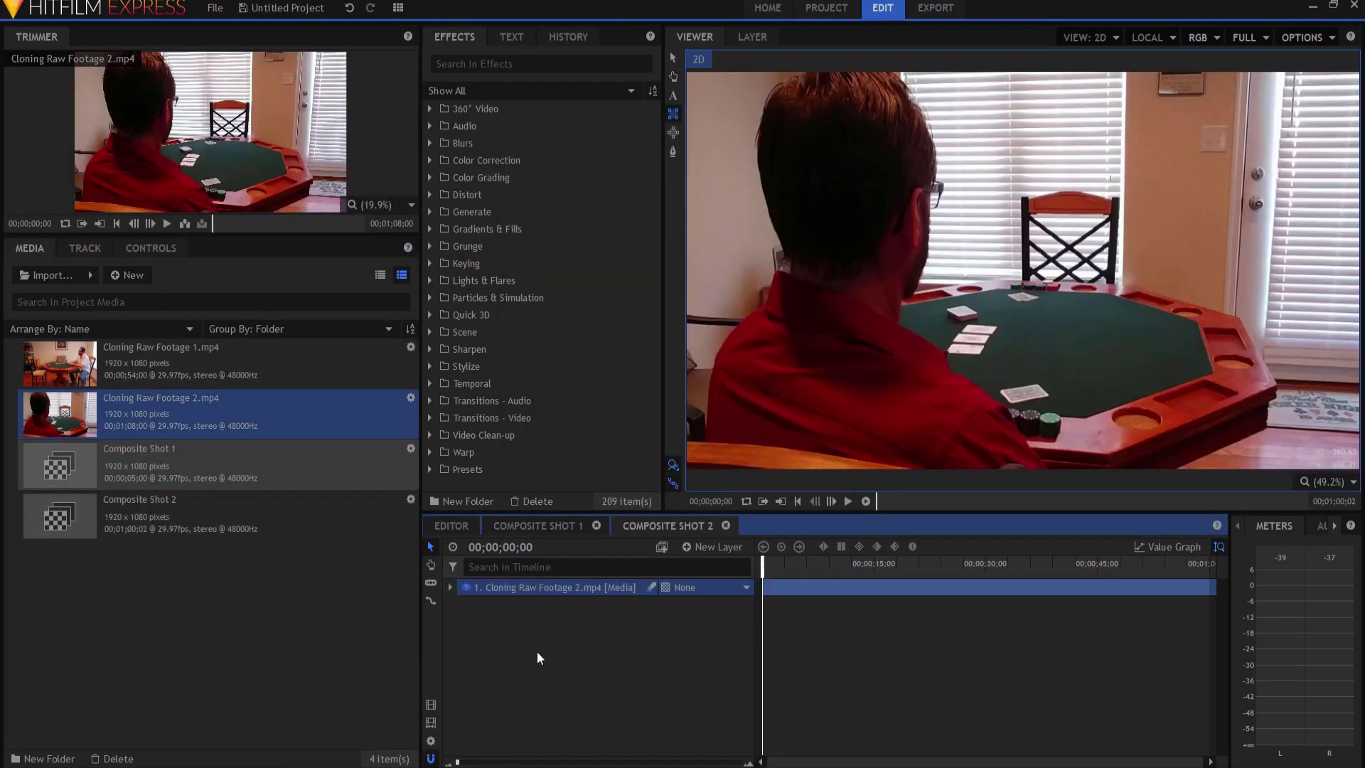
mouse_move(762, 566)
mouse_down()
mouse_move(804, 566)
mouse_move(759, 575)
mouse_move(774, 566)
mouse_up()
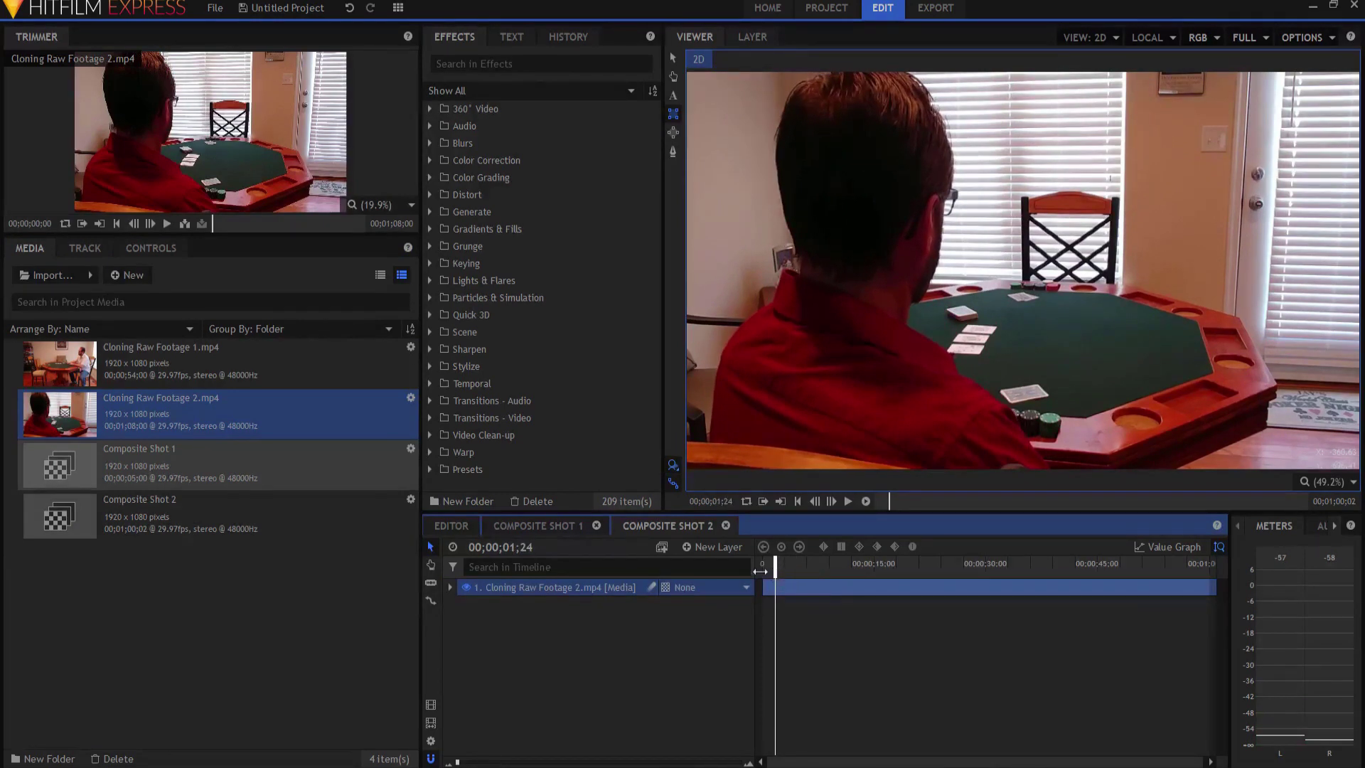
key(space)
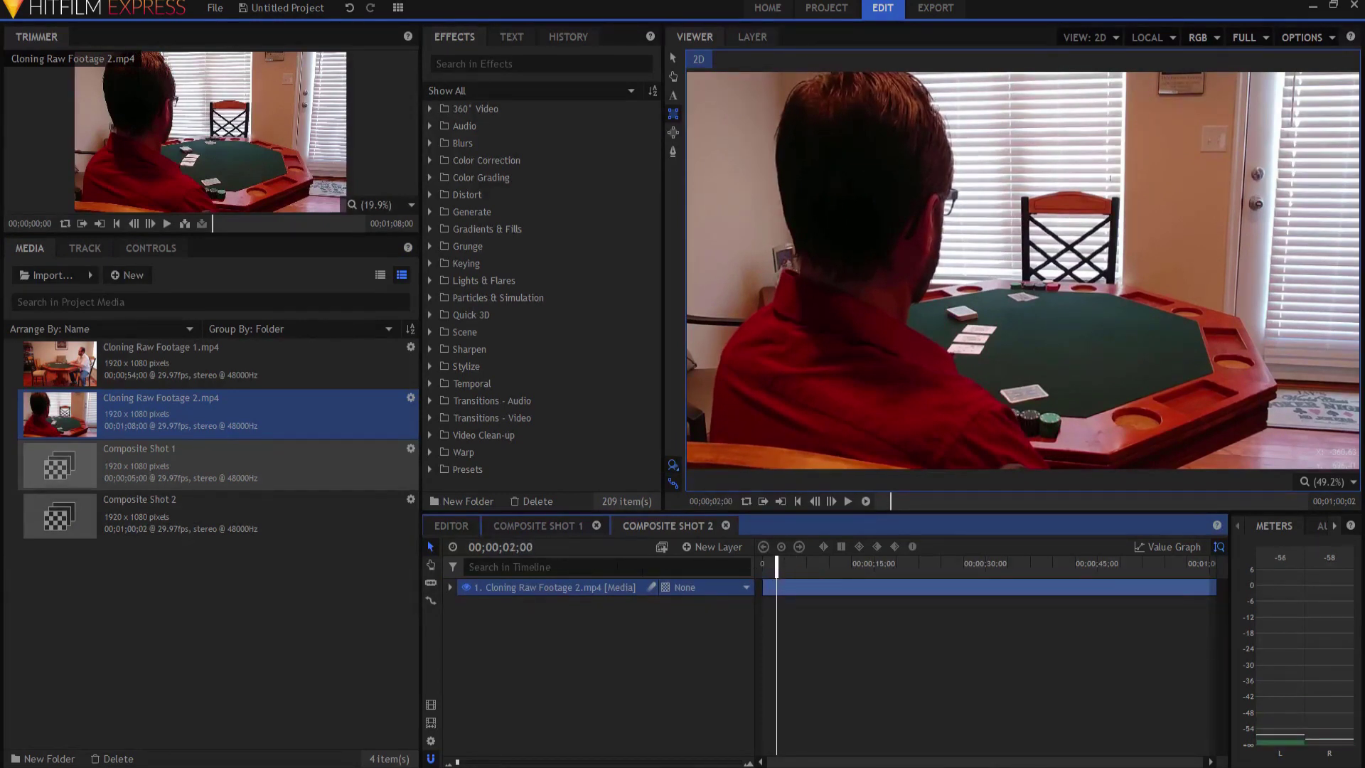
- Slice the footage layer at the playhead and shift the second segment back so it ends at the two-second mark
click(431, 582)
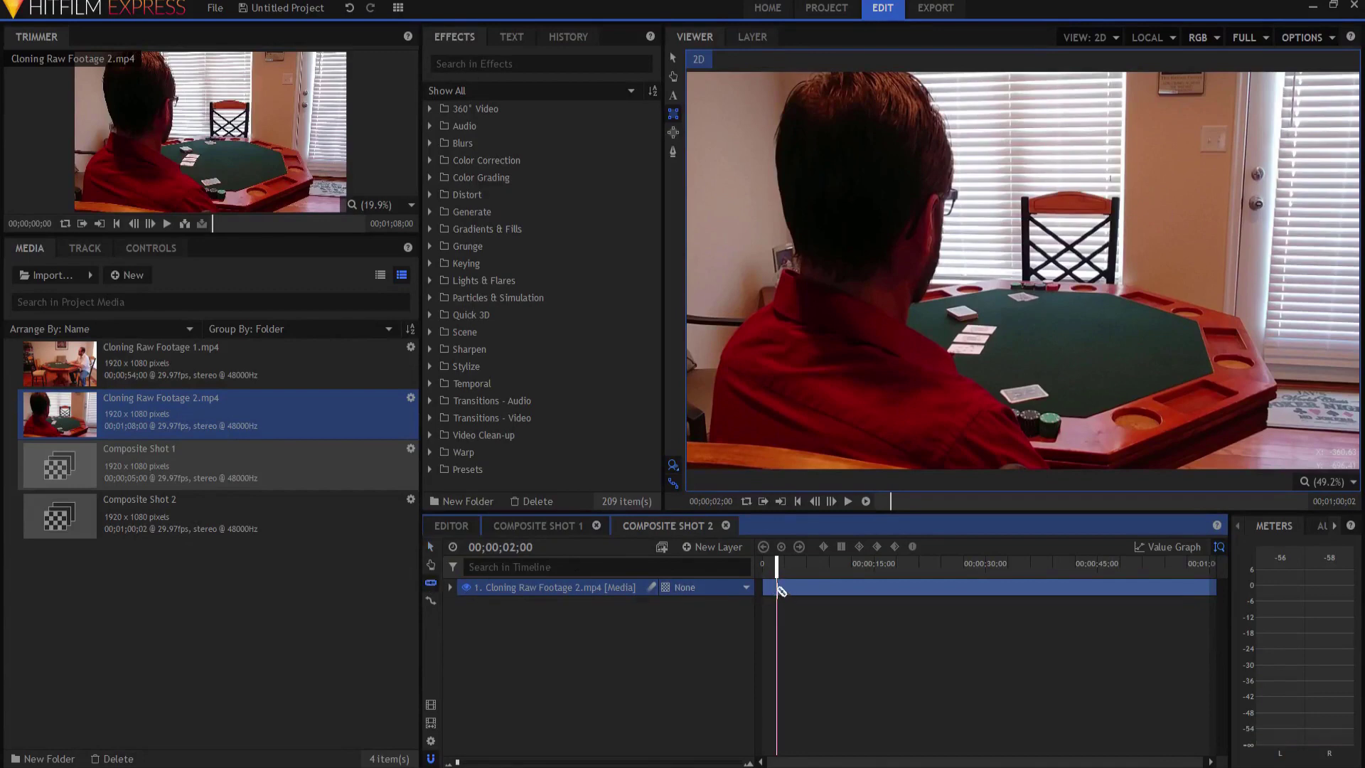
click(774, 586)
click(430, 546)
drag(1188, 603, 697, 616)
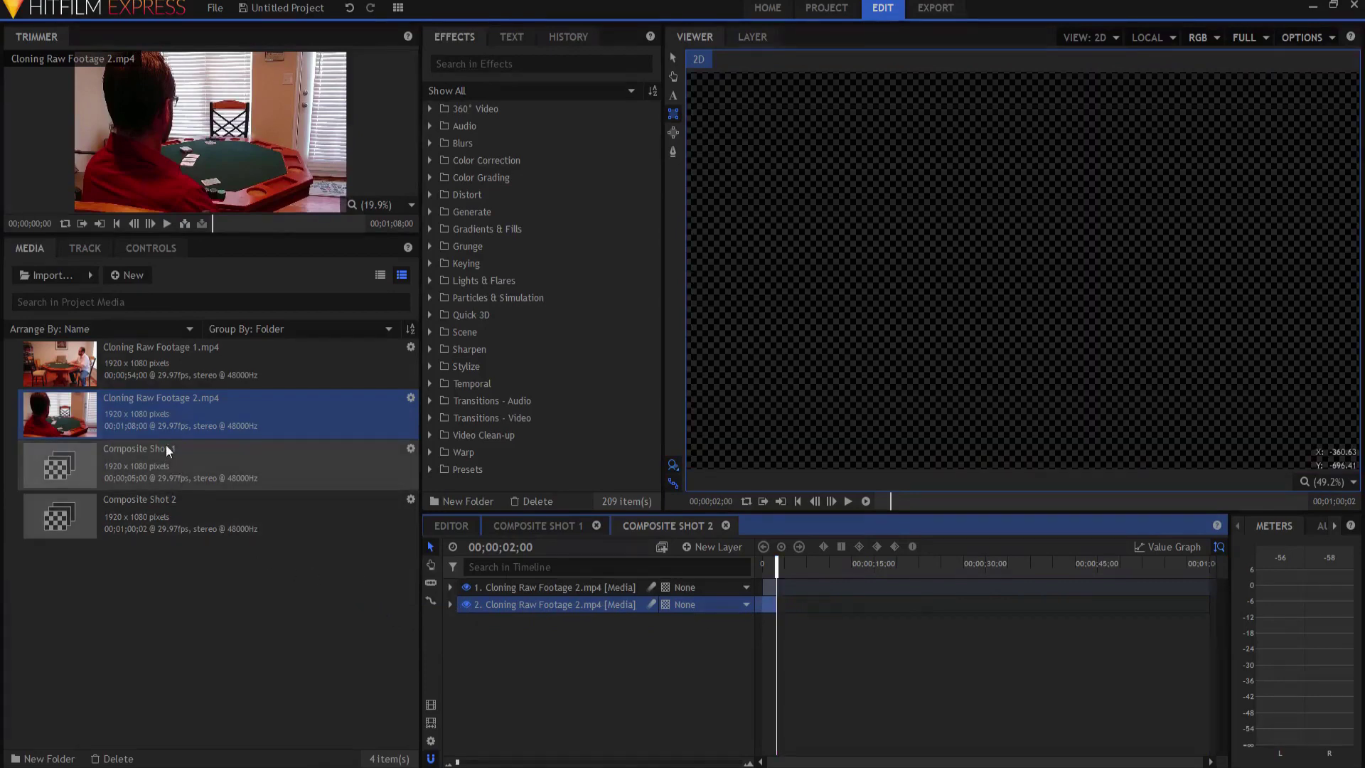
- Set the duration of Composite Shot 2 to 00;00;02;00 in its properties
right_click(152, 515)
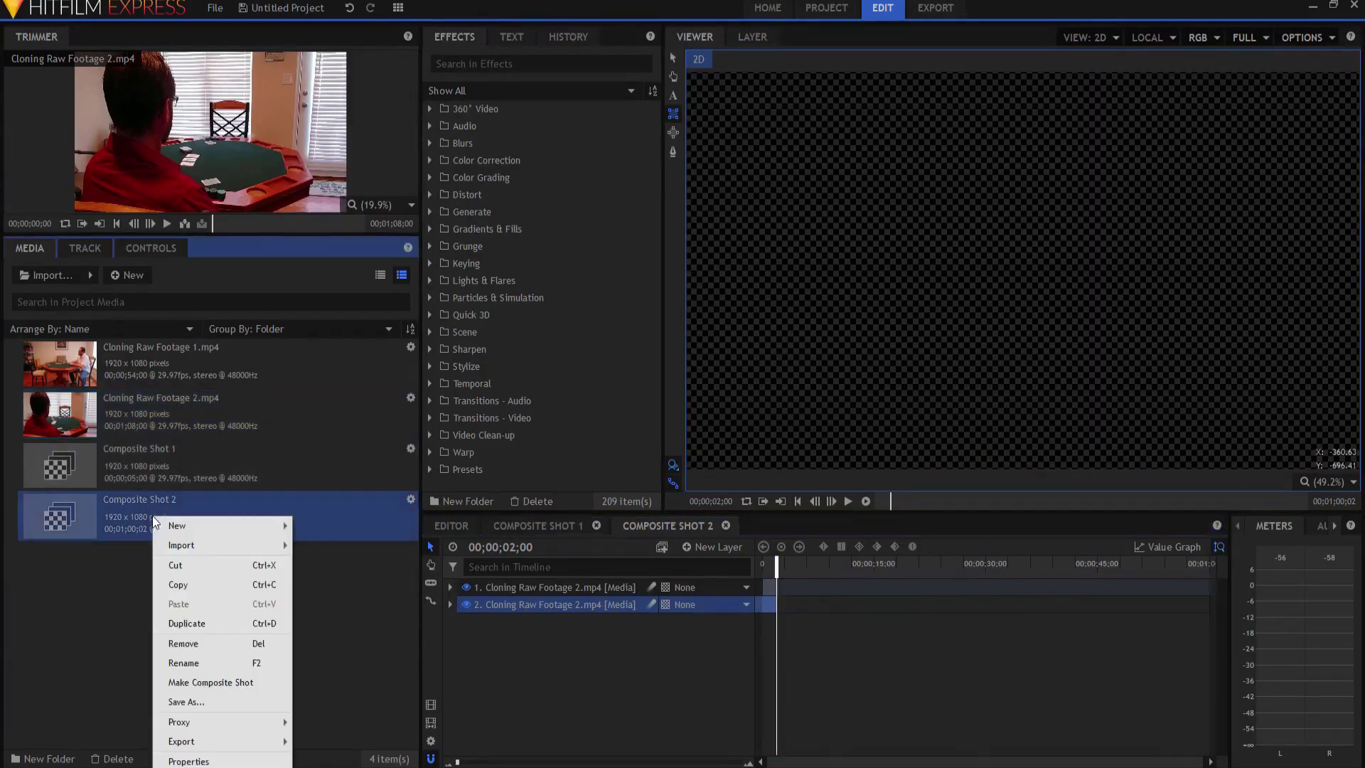
click(186, 760)
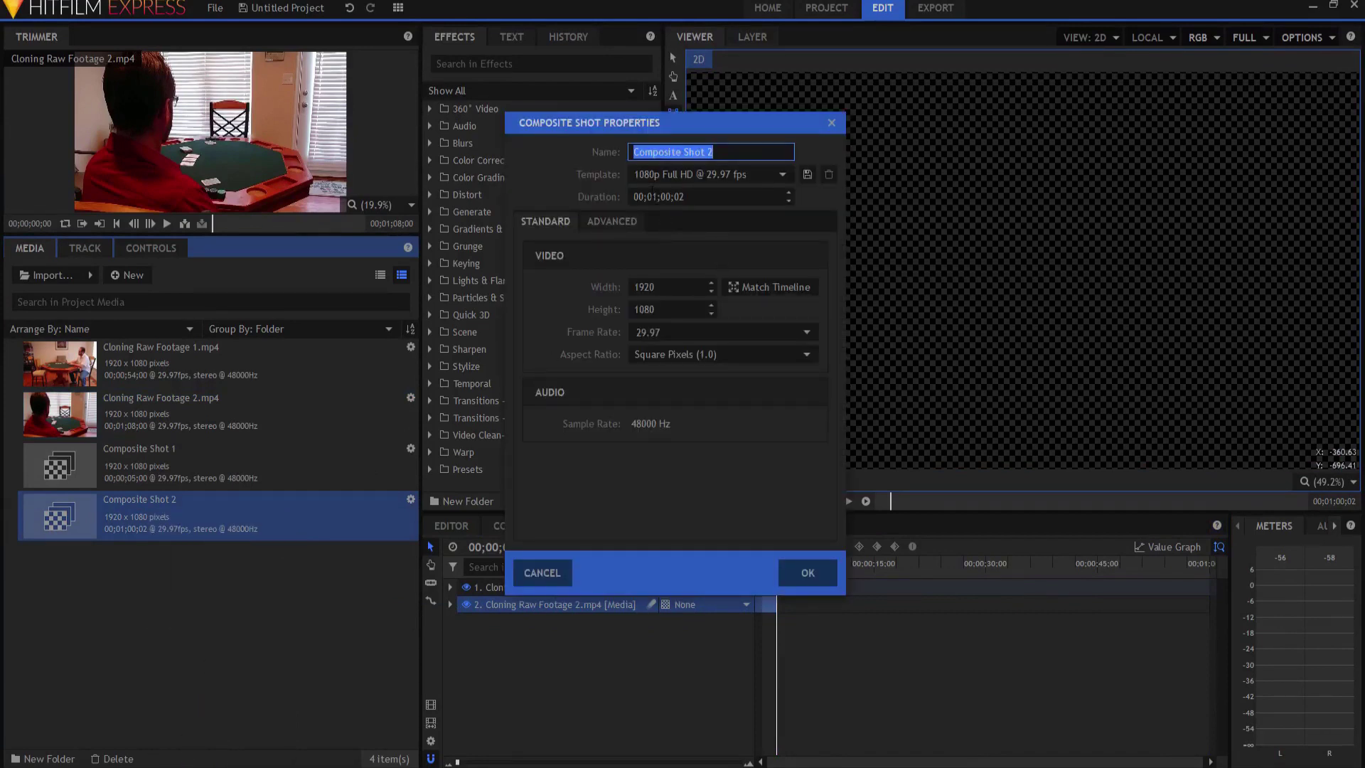
click(652, 197)
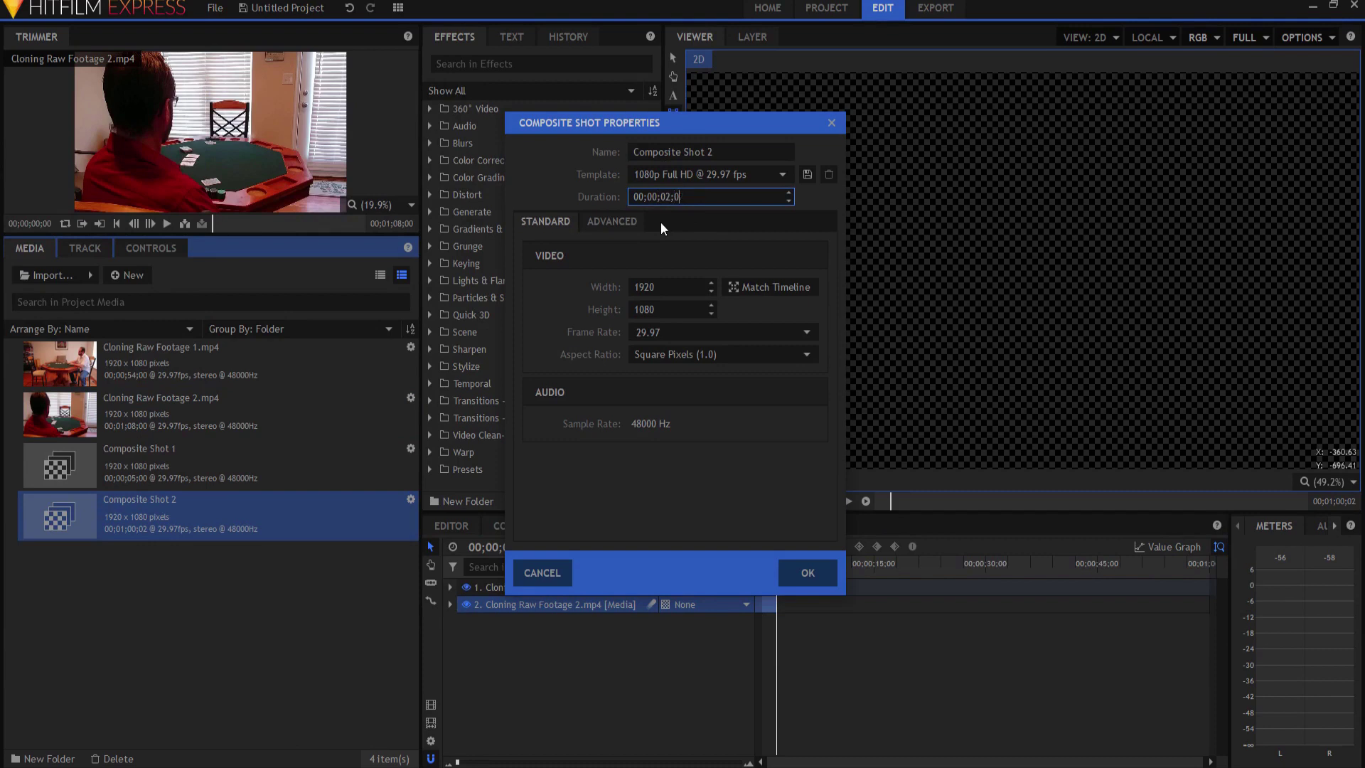
key(Return)
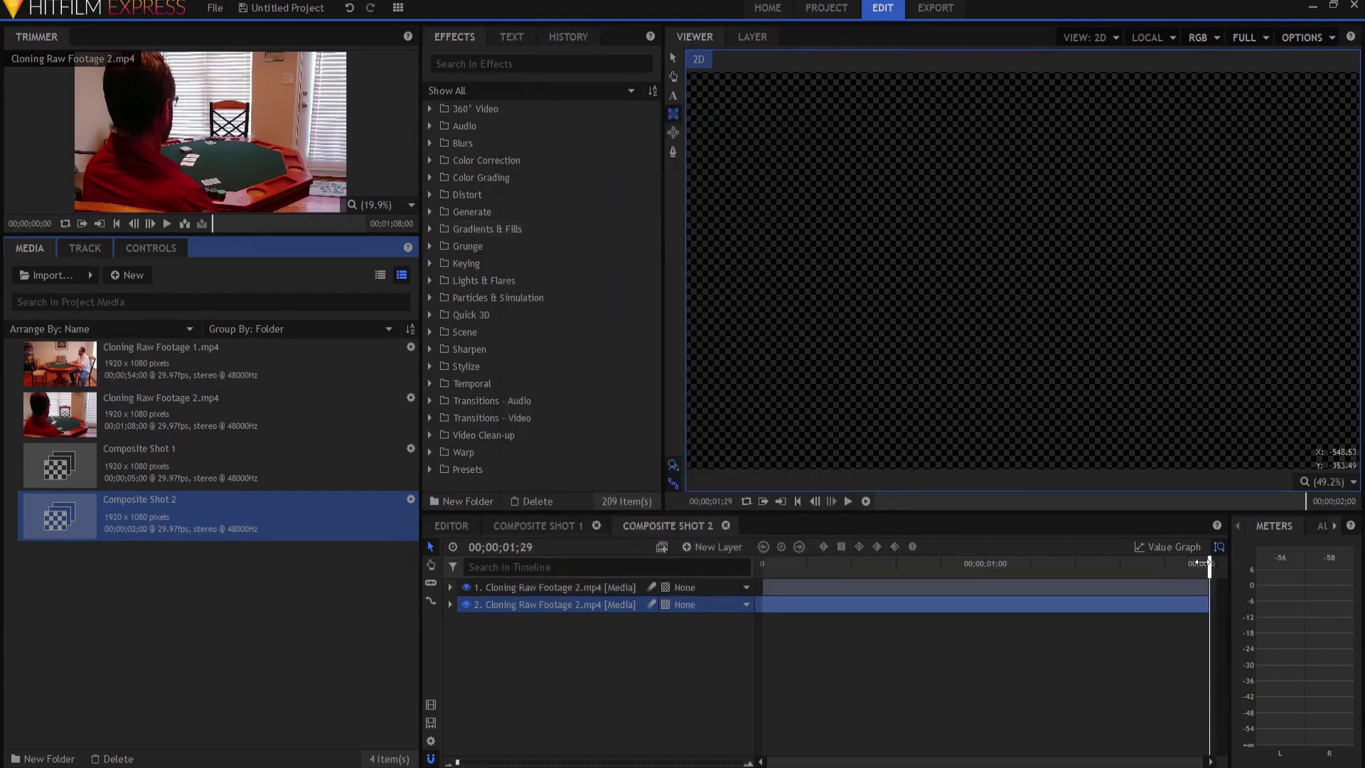
- At 00;00;01;00, lower the top layer's opacity to 49% to see both takes, and get the freehand mask tool ready
click(985, 563)
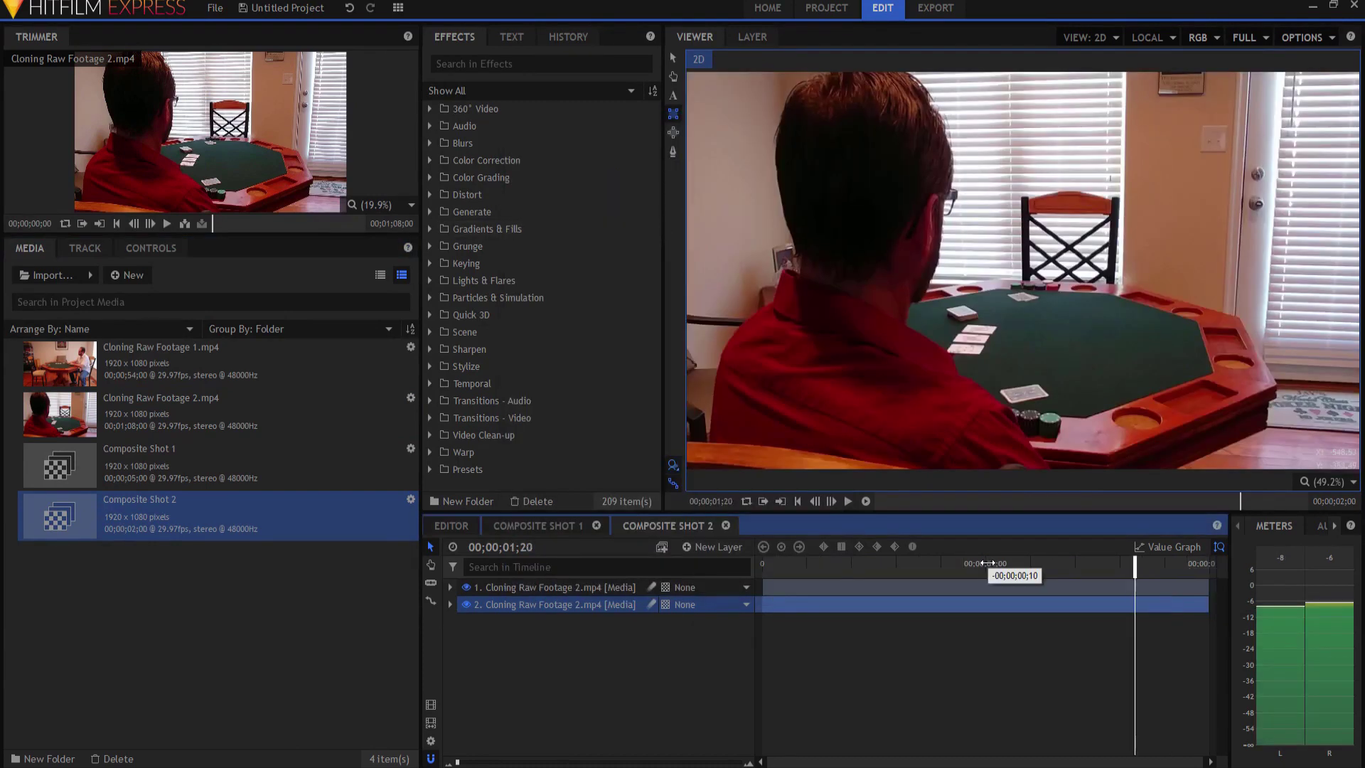
click(521, 586)
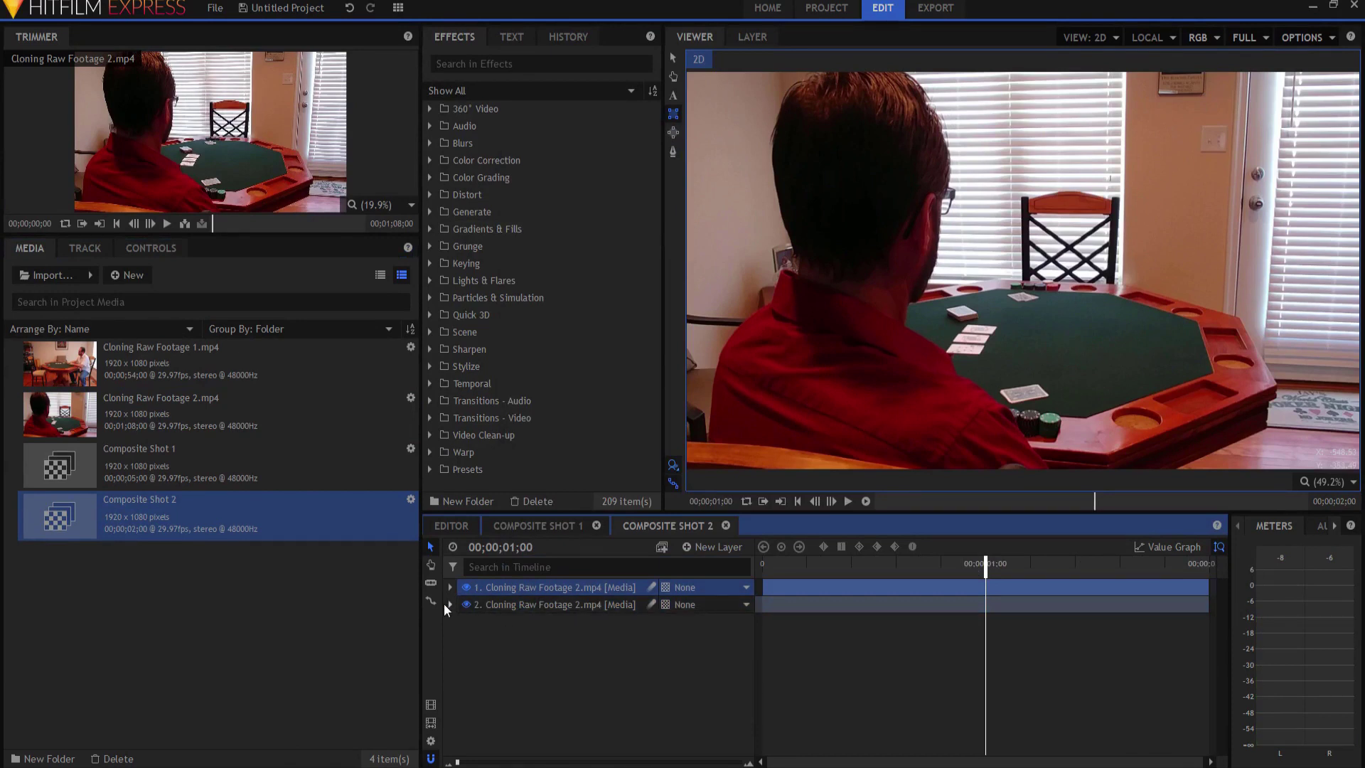
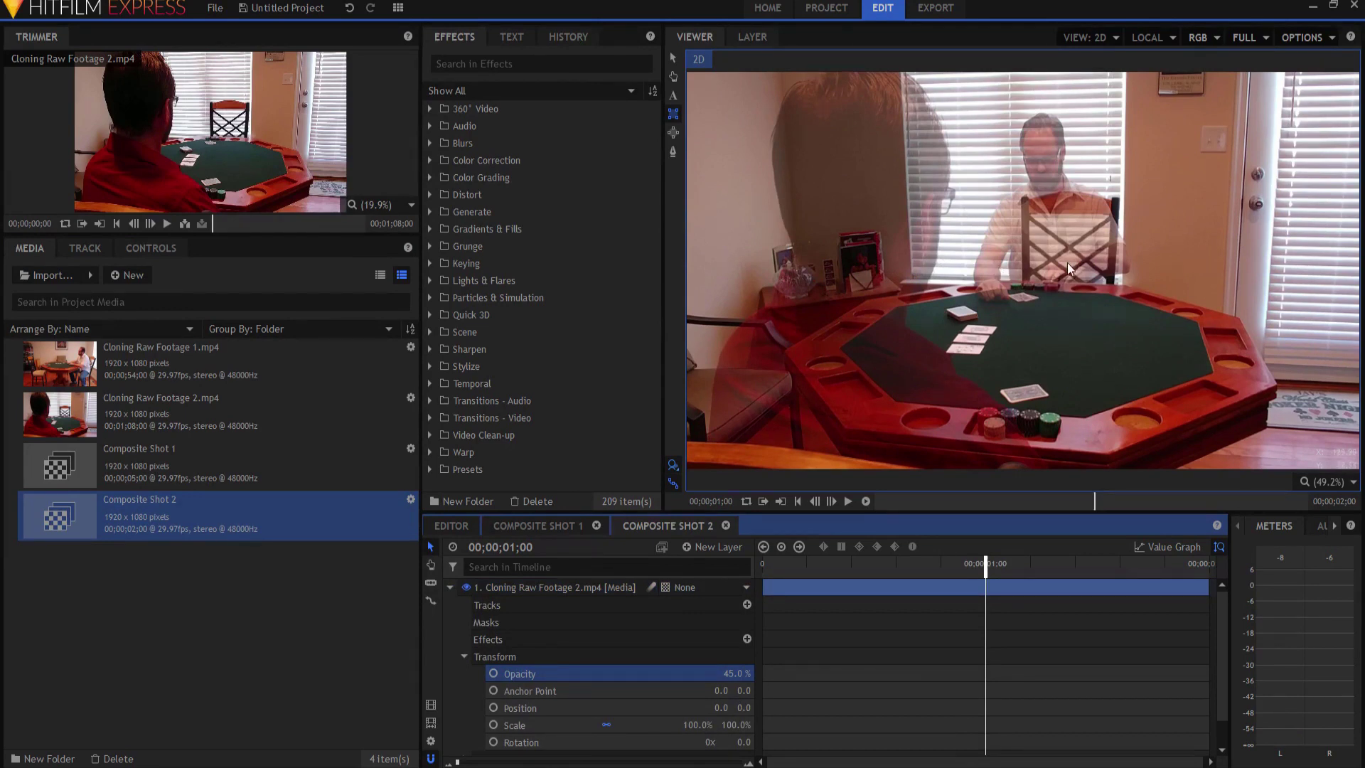
scroll(1067, 262, down, 1)
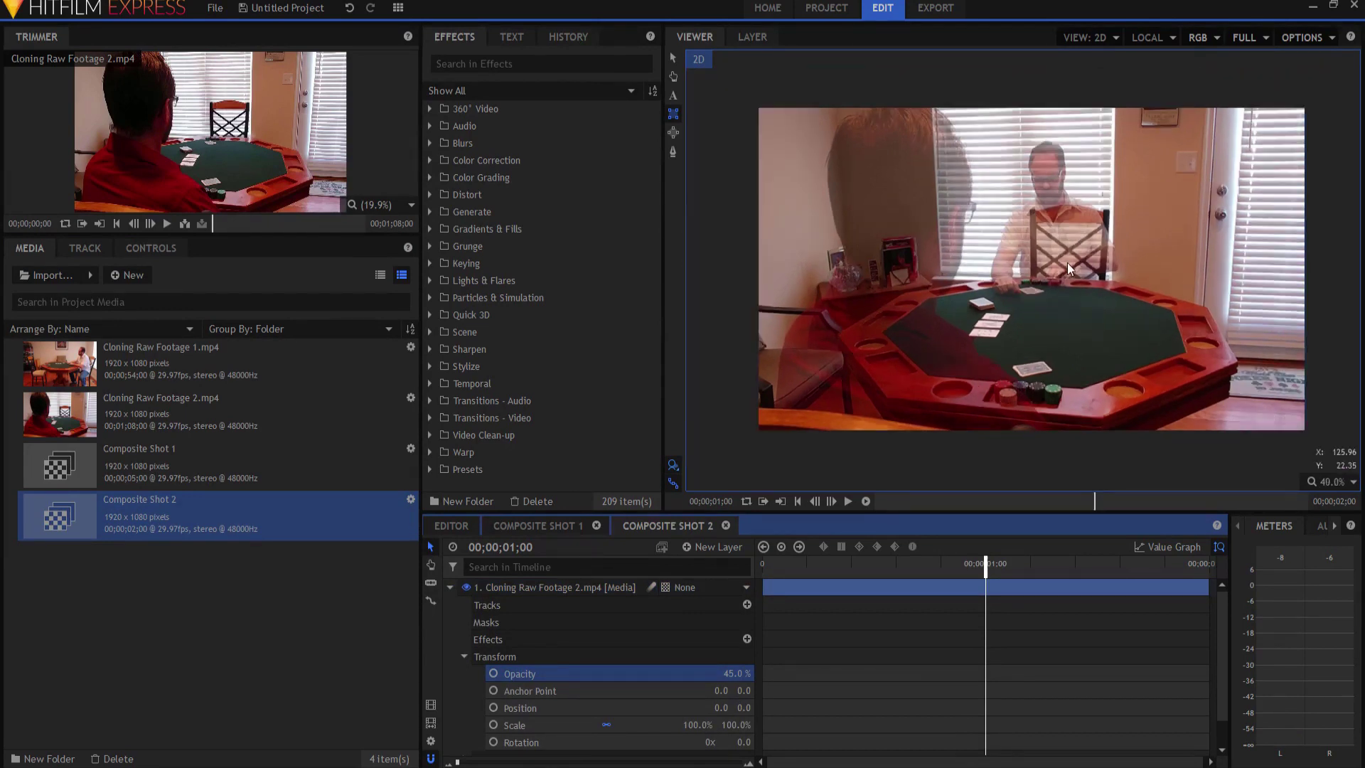
click(673, 114)
click(673, 152)
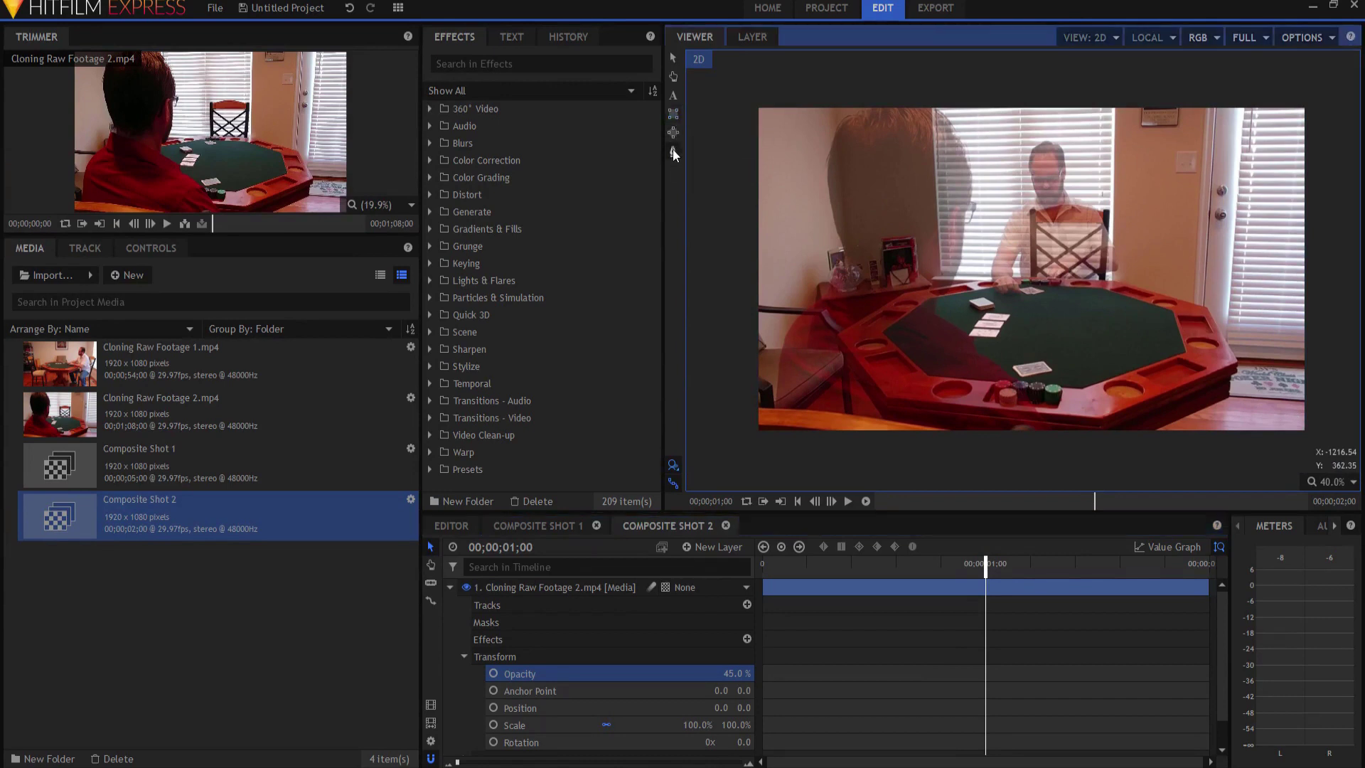
click(534, 586)
mouse_move(732, 673)
mouse_down()
mouse_move(718, 673)
mouse_move(743, 673)
mouse_up()
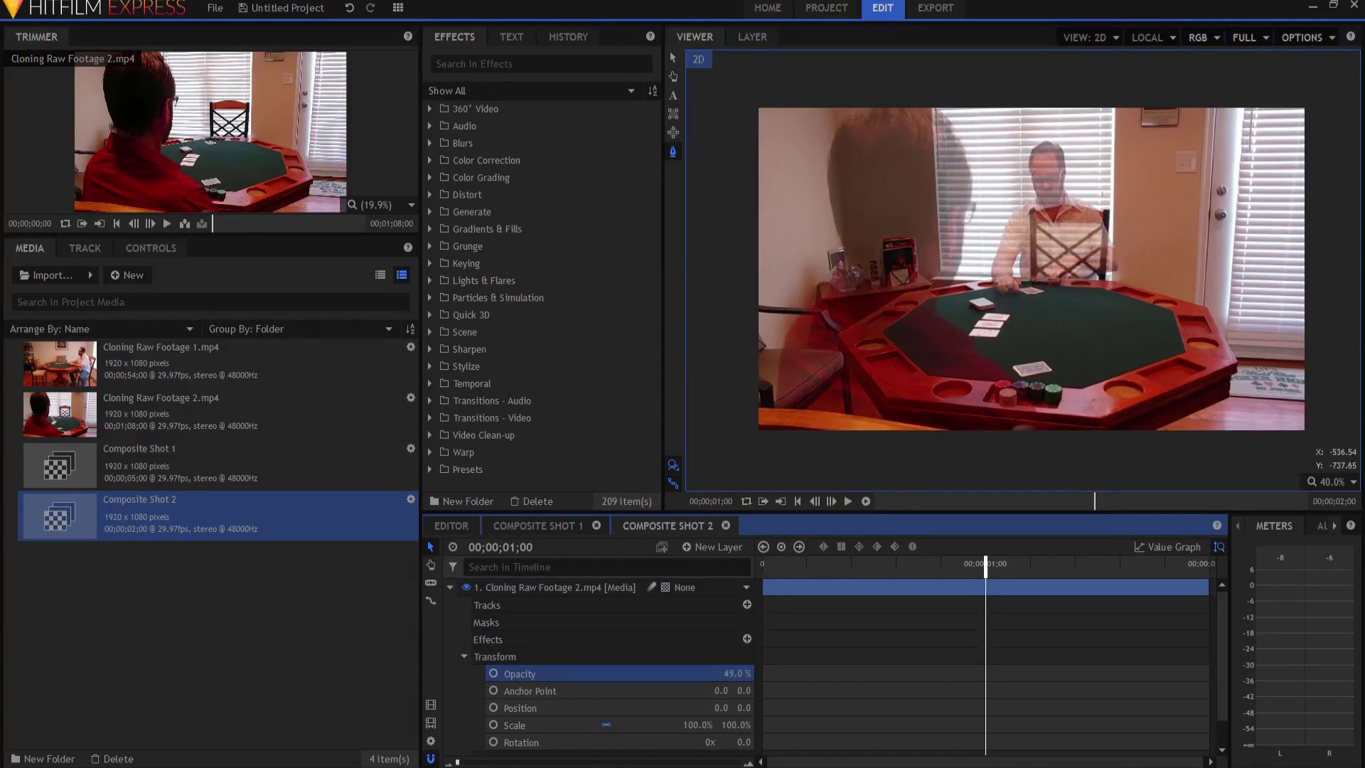
- Draw a closed five-point freehand mask around the red-shirted man on the top layer and restore the layer's opacity to 100%
click(993, 91)
click(971, 301)
click(1120, 446)
click(729, 459)
click(729, 86)
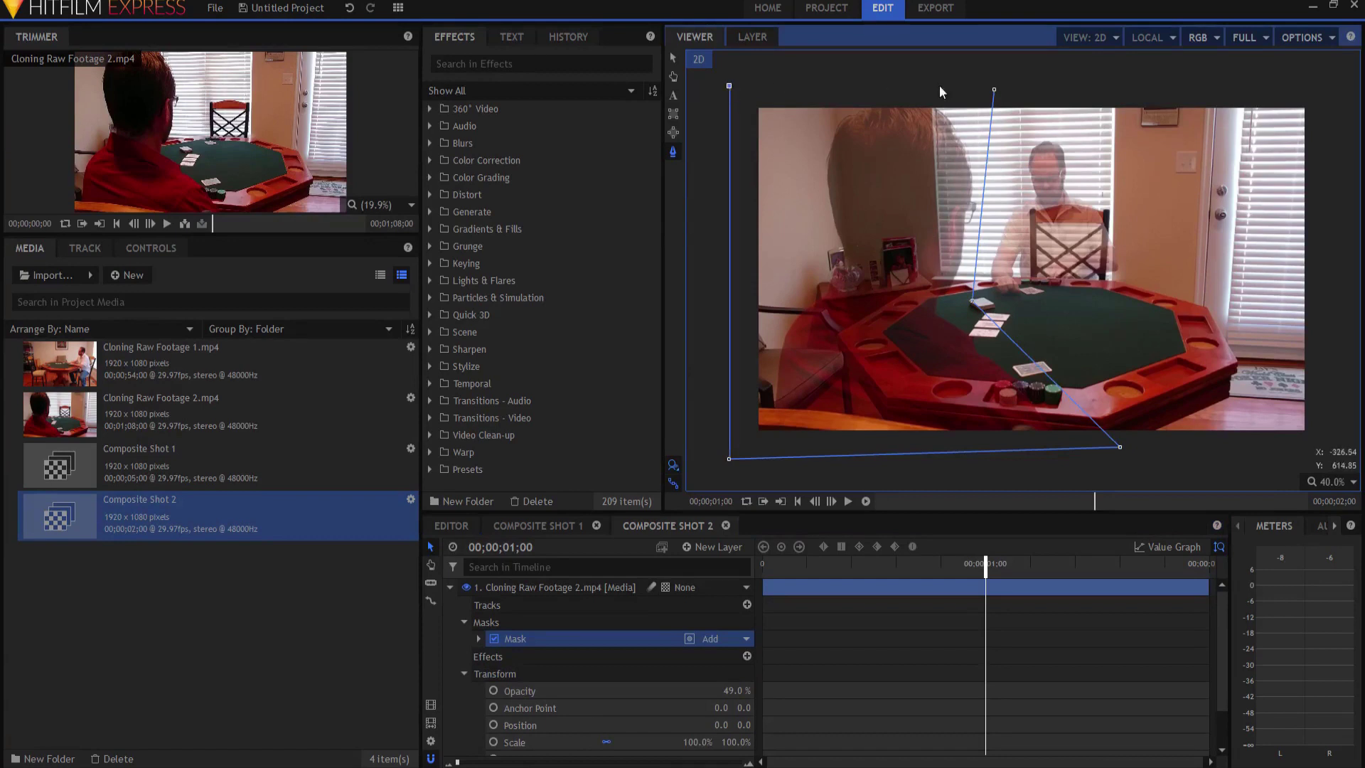
click(994, 90)
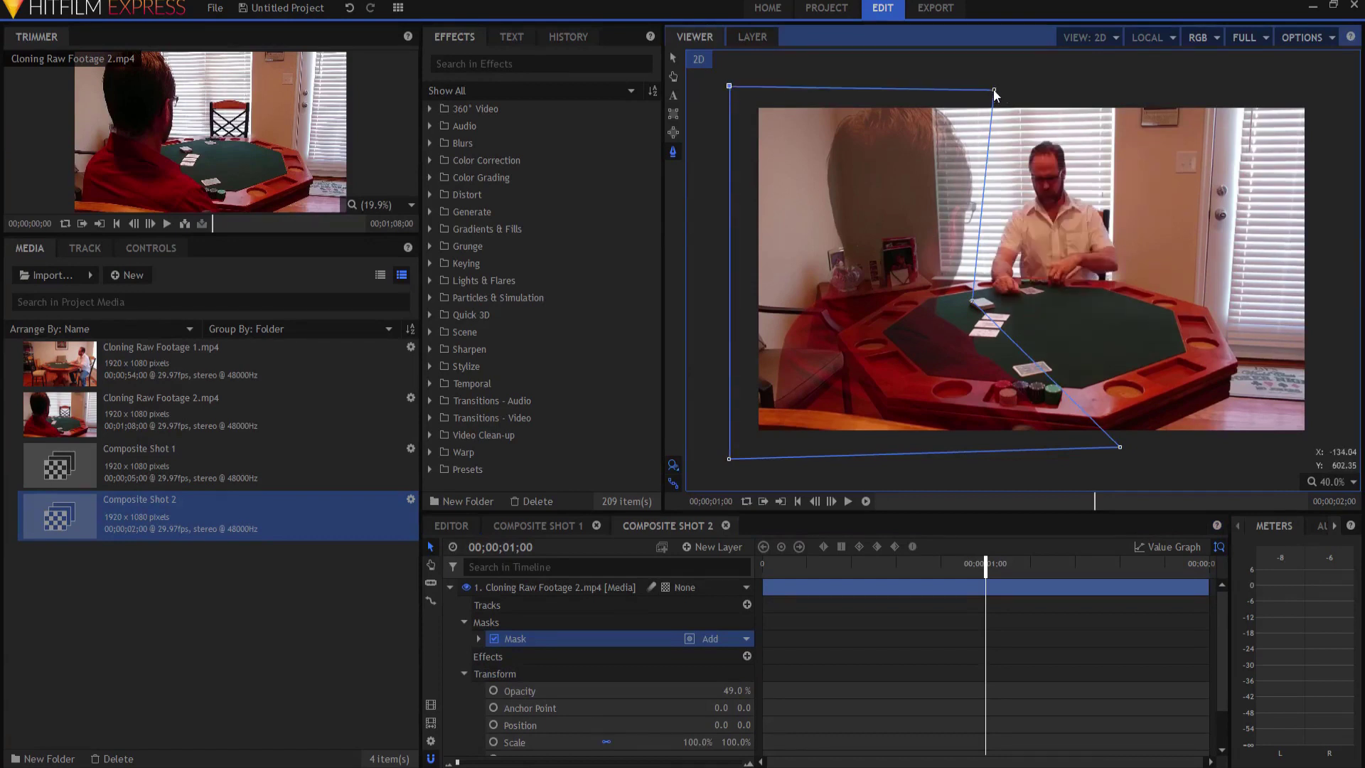
click(732, 689)
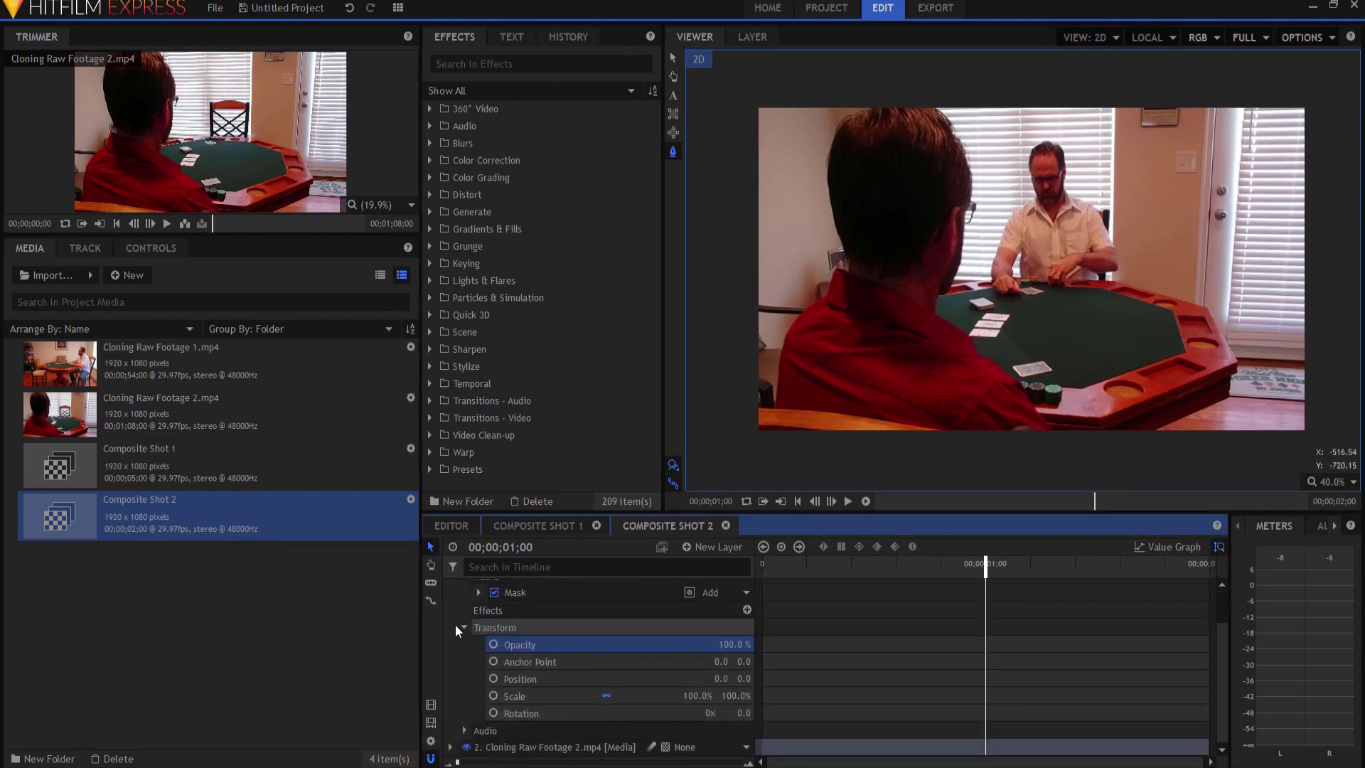
click(459, 625)
- Set the feather strength in the freehand mask's shape properties to 29 px and check the blend without the mask outline
click(478, 638)
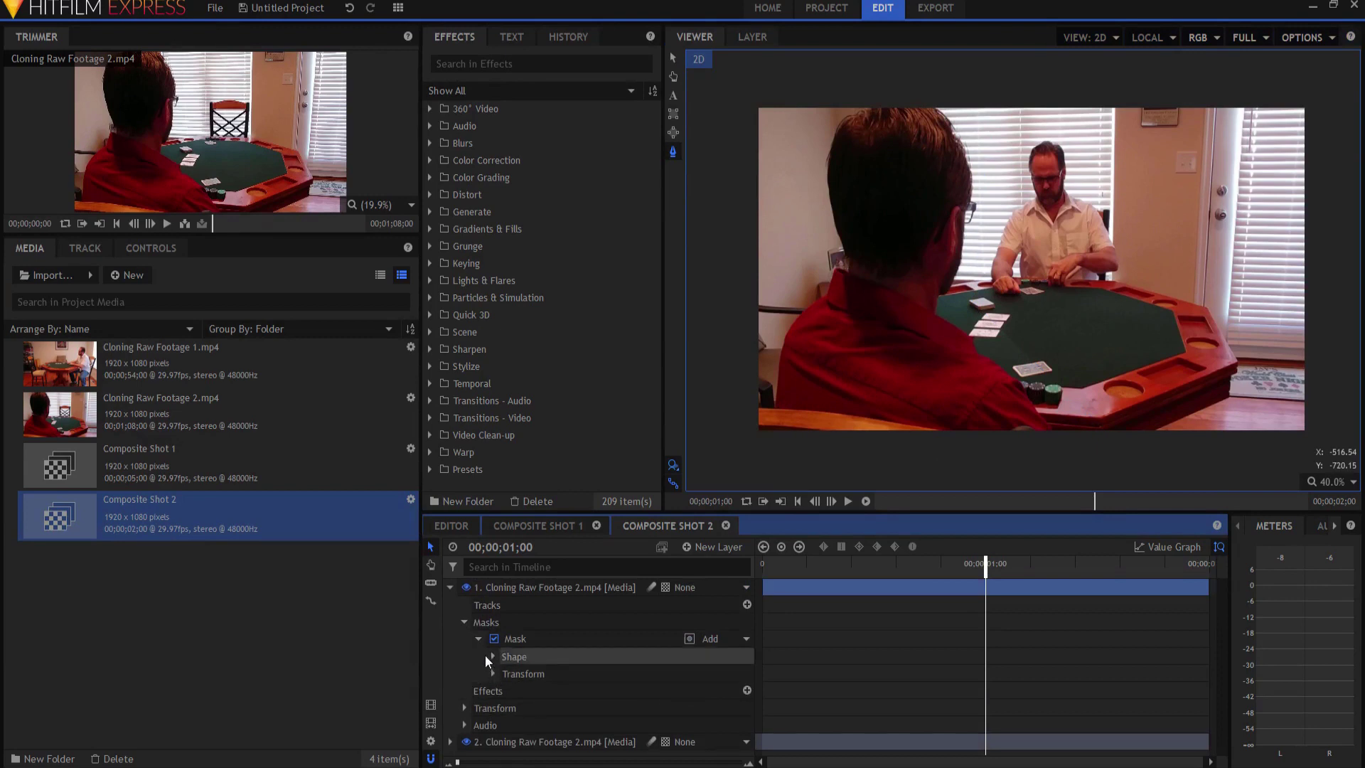
click(492, 656)
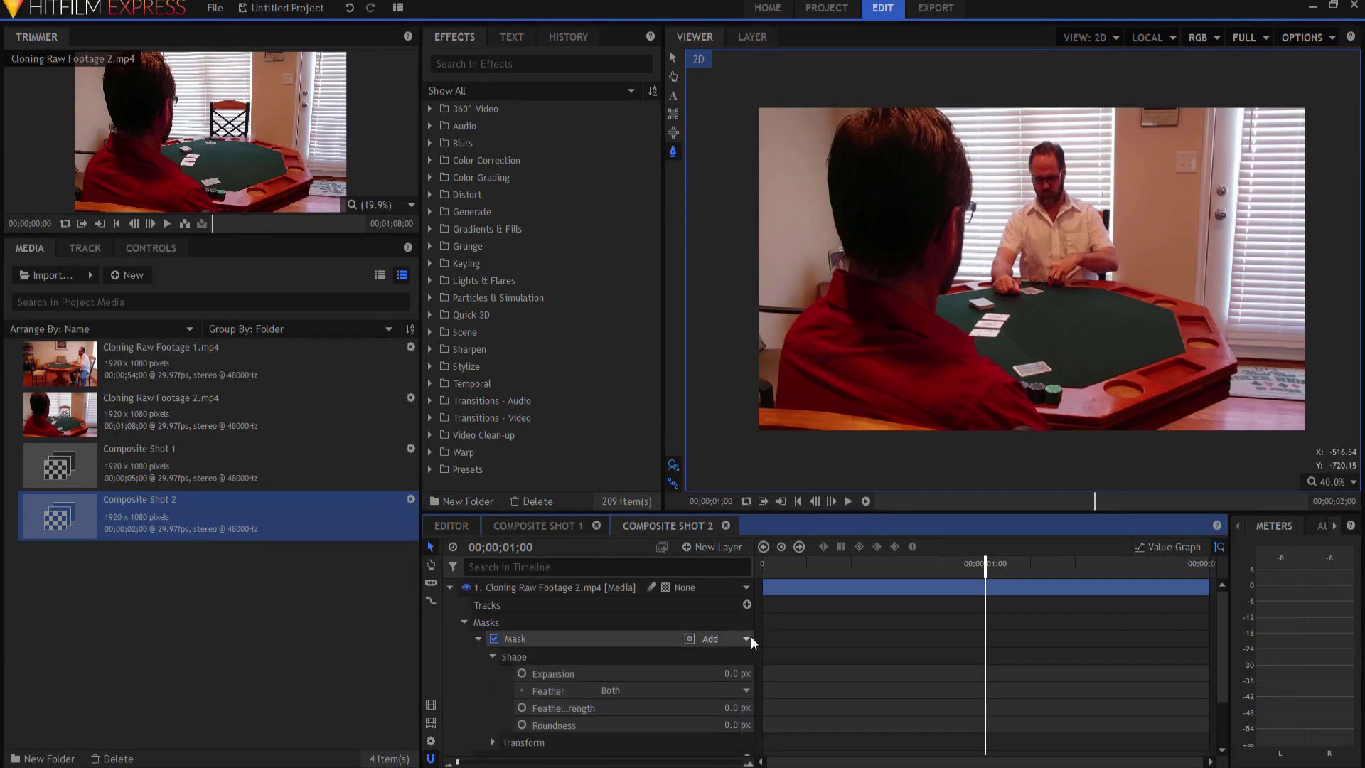
drag(754, 638, 788, 638)
click(771, 708)
text(10)
key(Return)
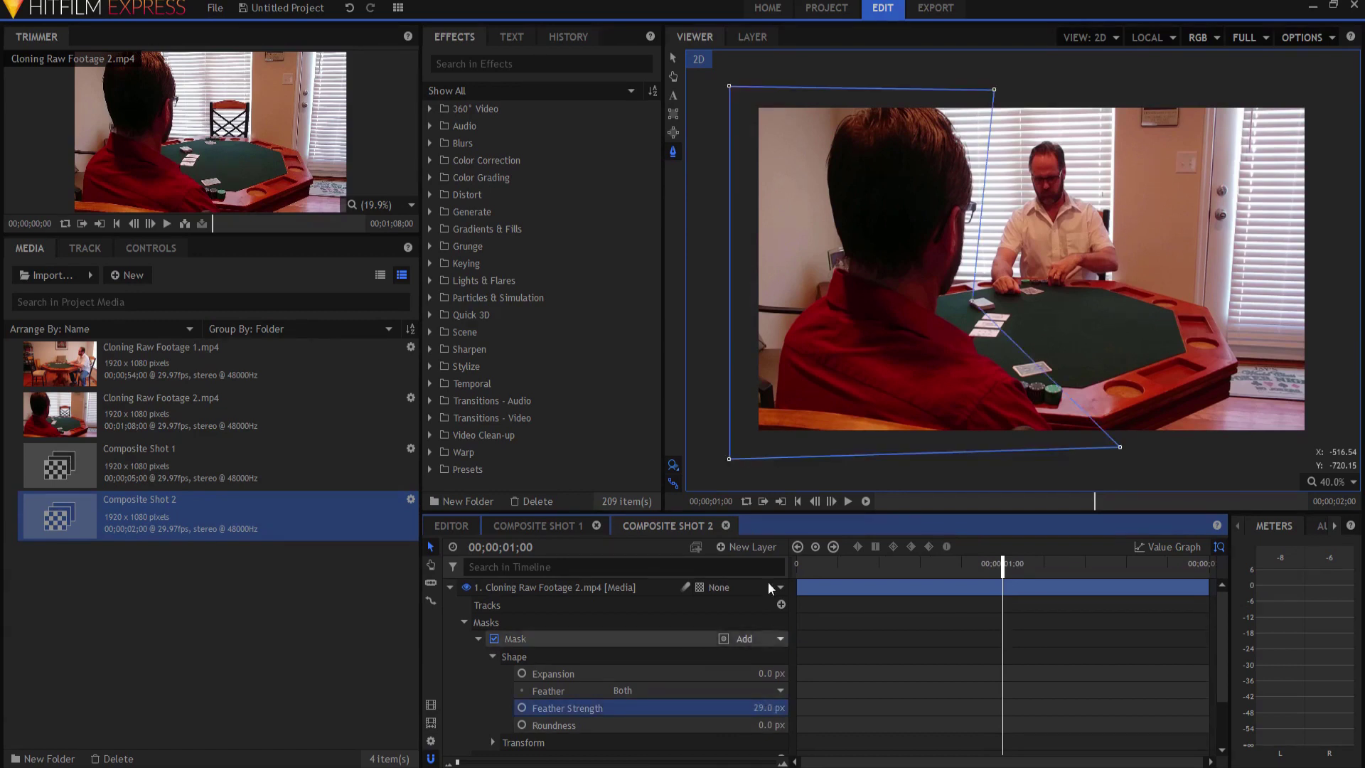
click(694, 469)
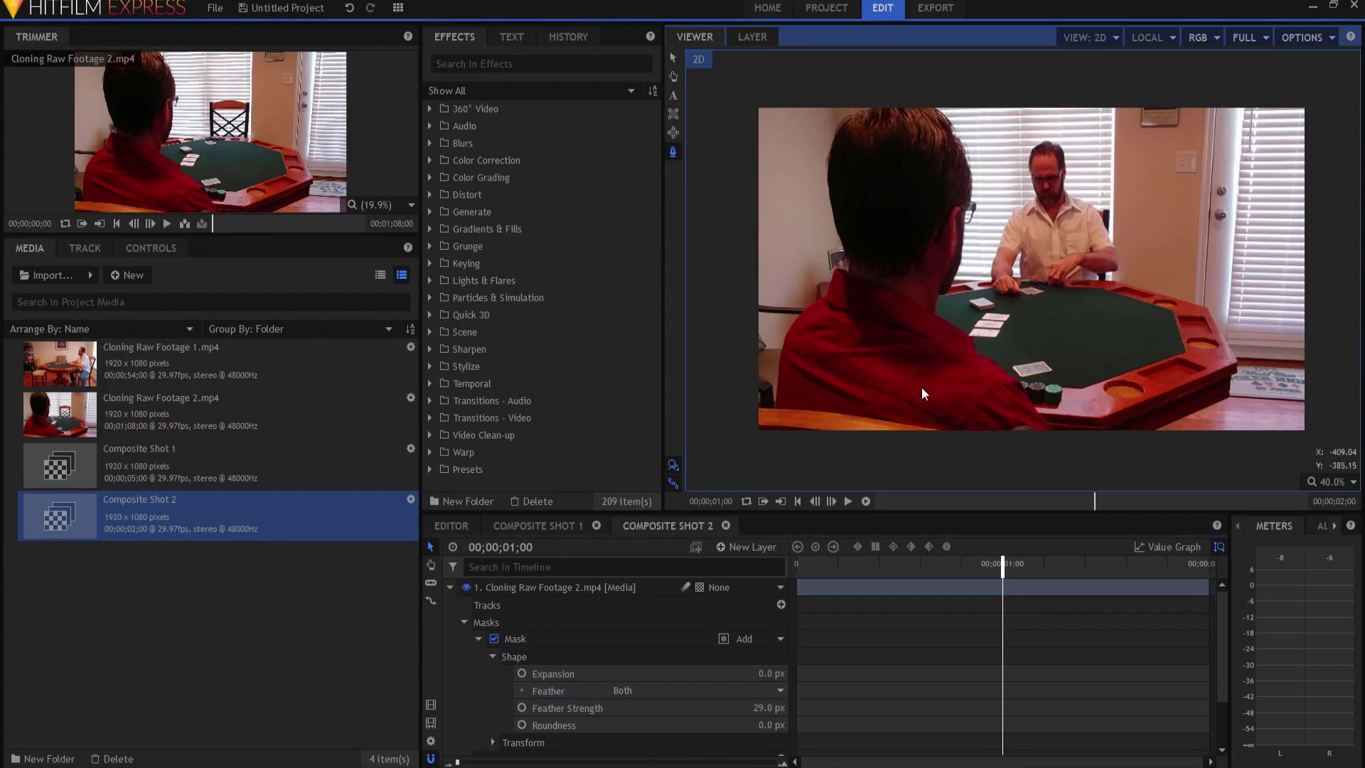
- Raise the mask's feather strength to 52 px and move its upper-right point slightly outward, away from the red-shirted man's head
drag(777, 708, 783, 708)
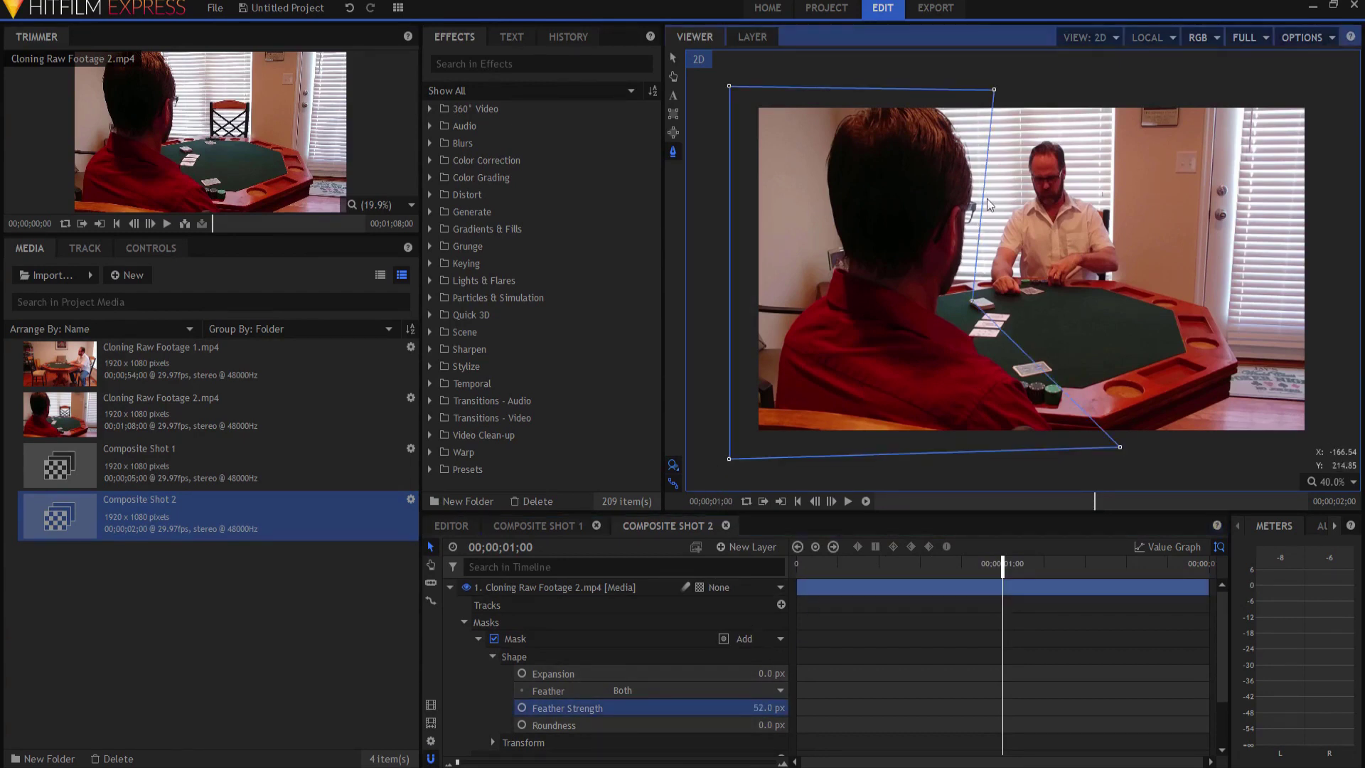
drag(994, 90, 1011, 85)
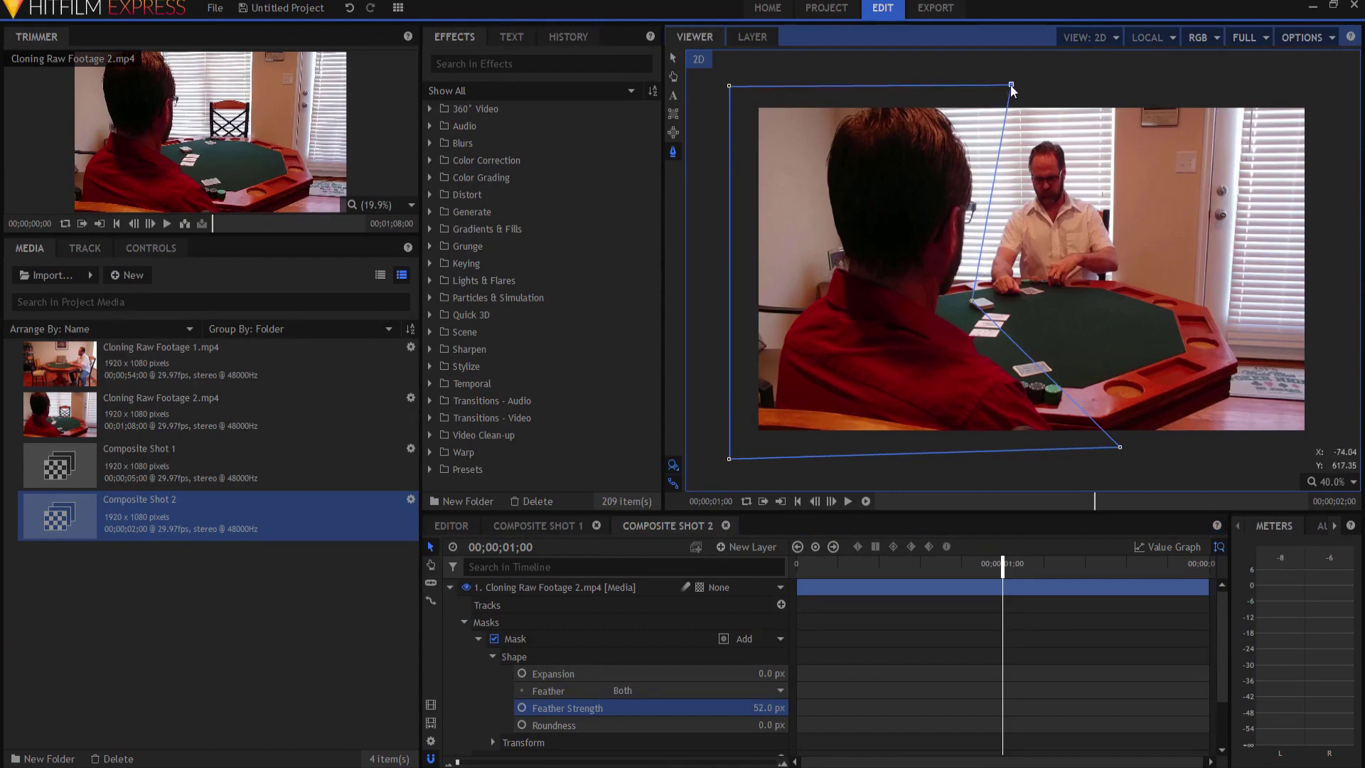
click(895, 478)
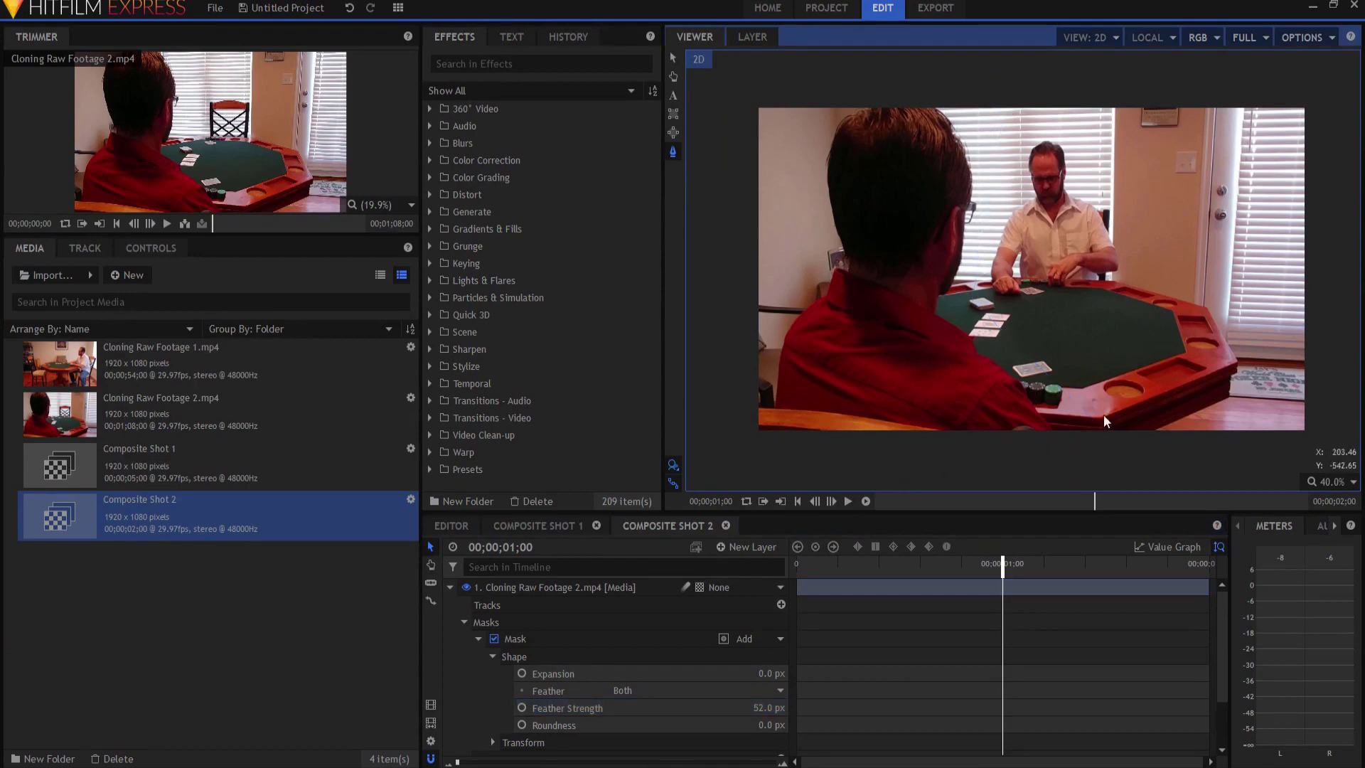